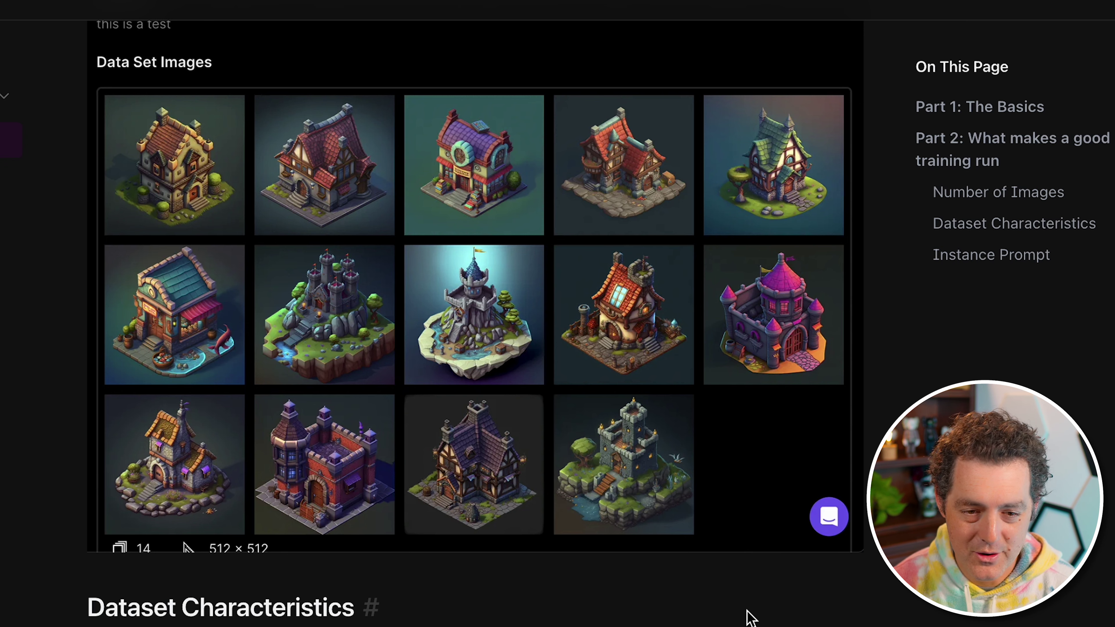
Read the training guide's sections on dataset consistency and variation, including the cute animal characters example.
scroll(747, 612, "down", 10)
scroll(737, 600, "down", 6)
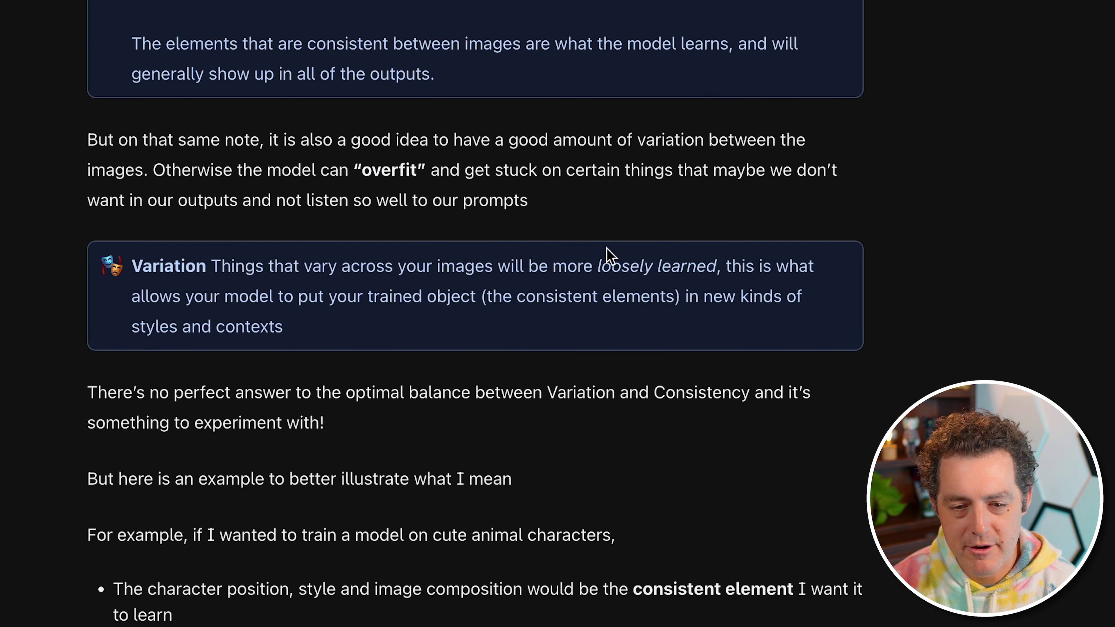
left_click_drag(597, 266, 720, 268)
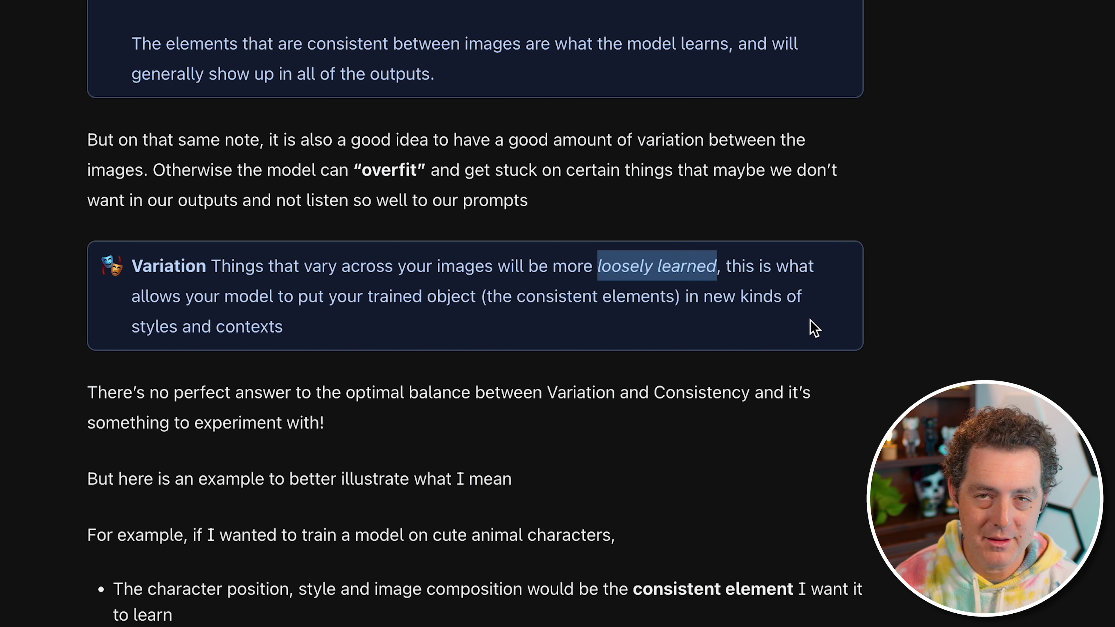
scroll(597, 329, "down", 2)
scroll(520, 349, "down", 12)
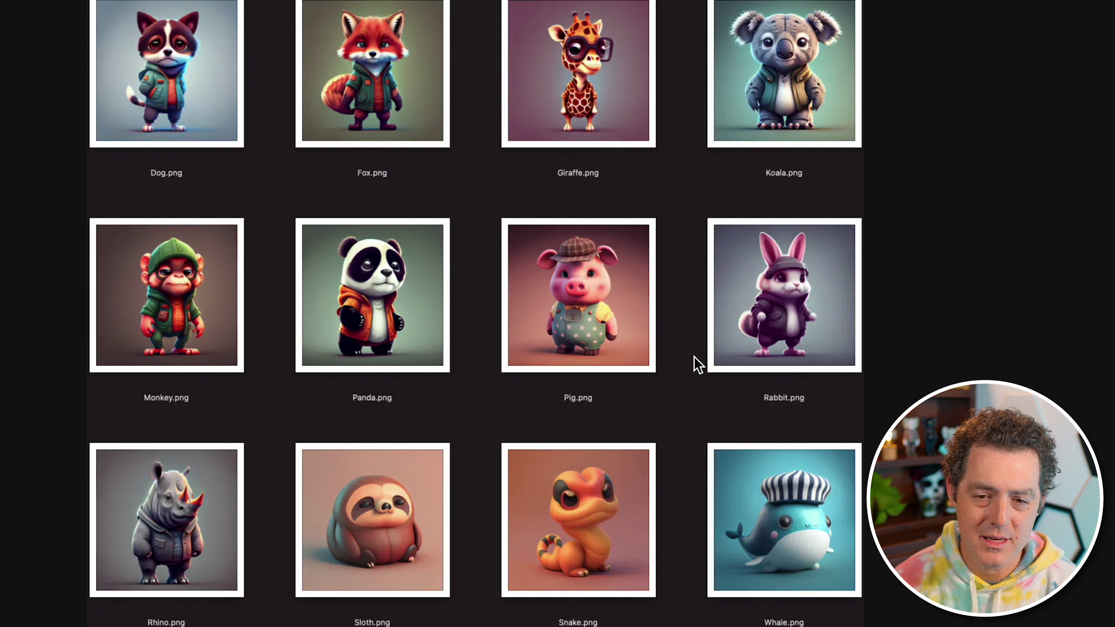
scroll(698, 362, "down", 2)
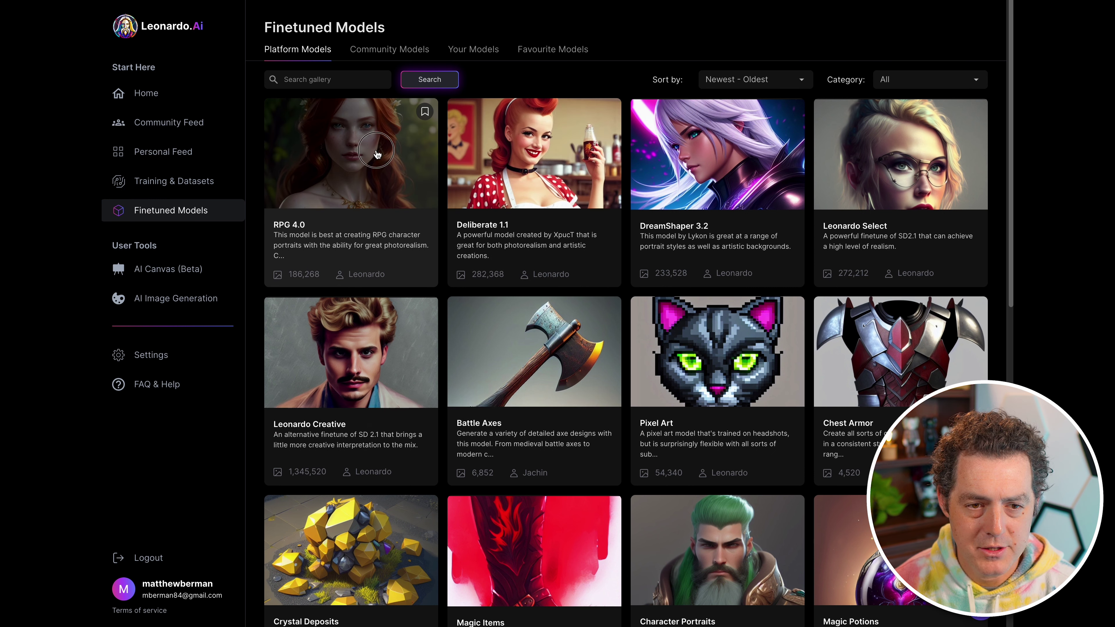
Examine the RPG 4.0 platform model's details and view more of the images created with it.
left_click(361, 179)
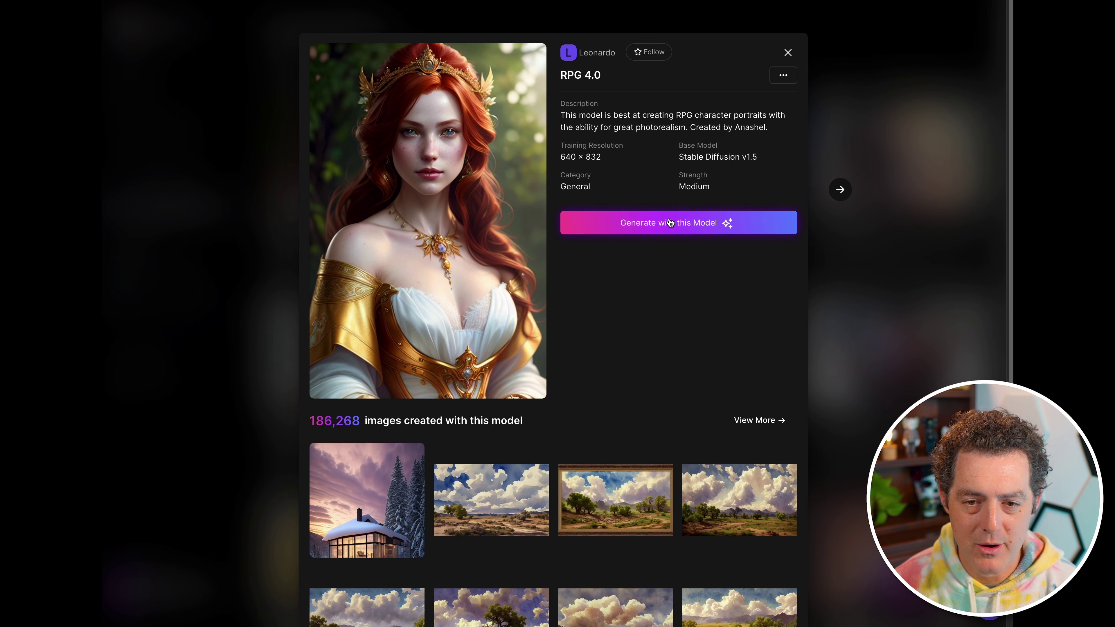
scroll(680, 226, "down", 5)
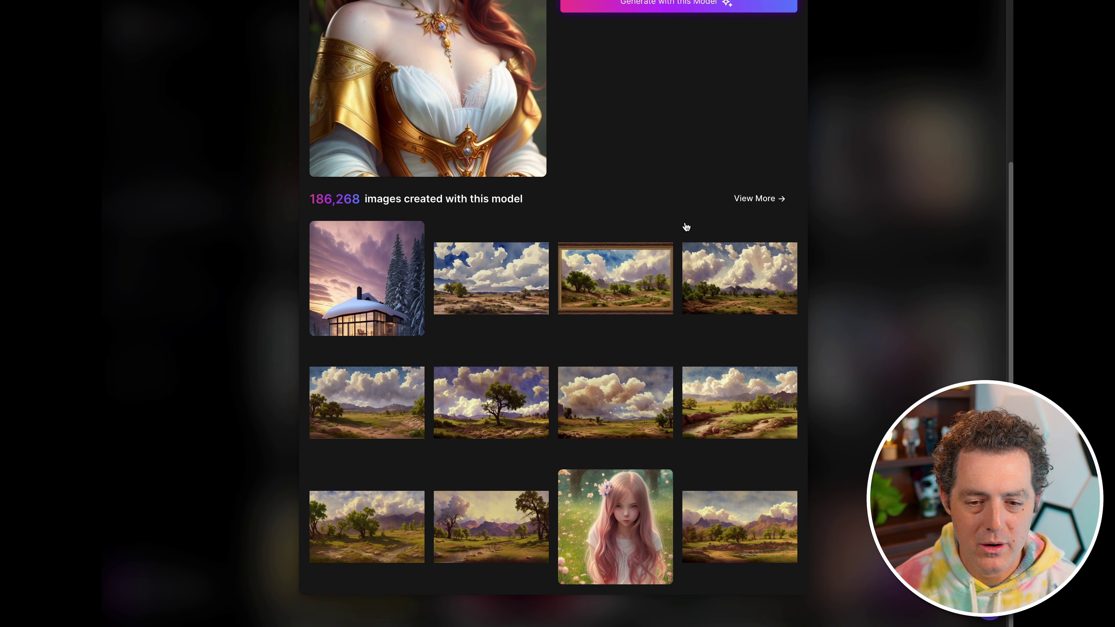
left_click_drag(322, 198, 542, 200)
left_click(537, 206)
left_click_drag(308, 201, 361, 201)
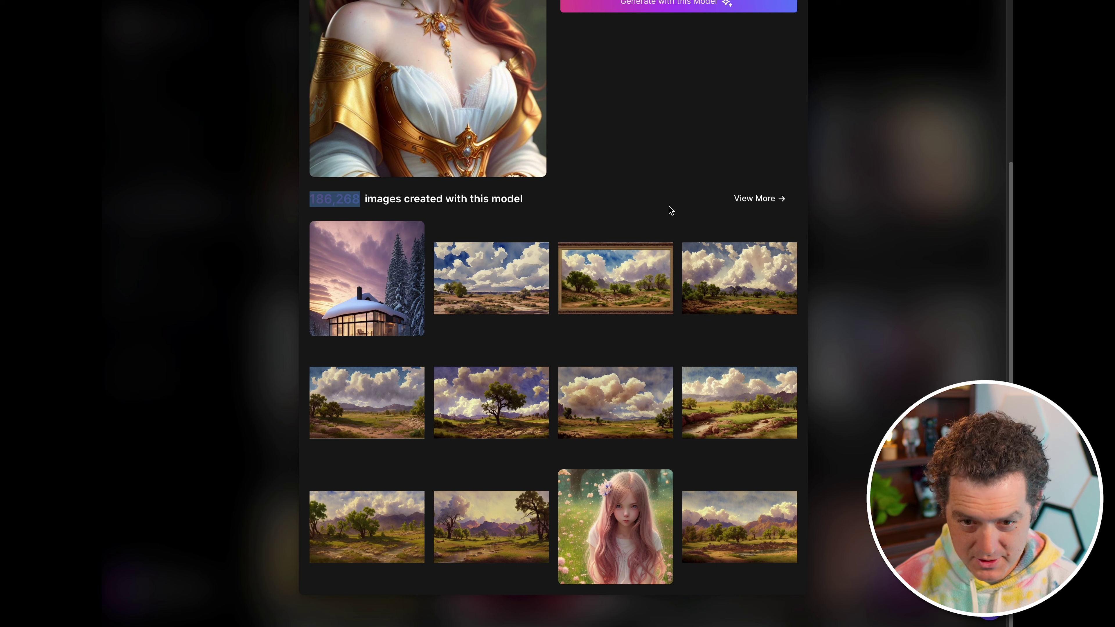
left_click(763, 200)
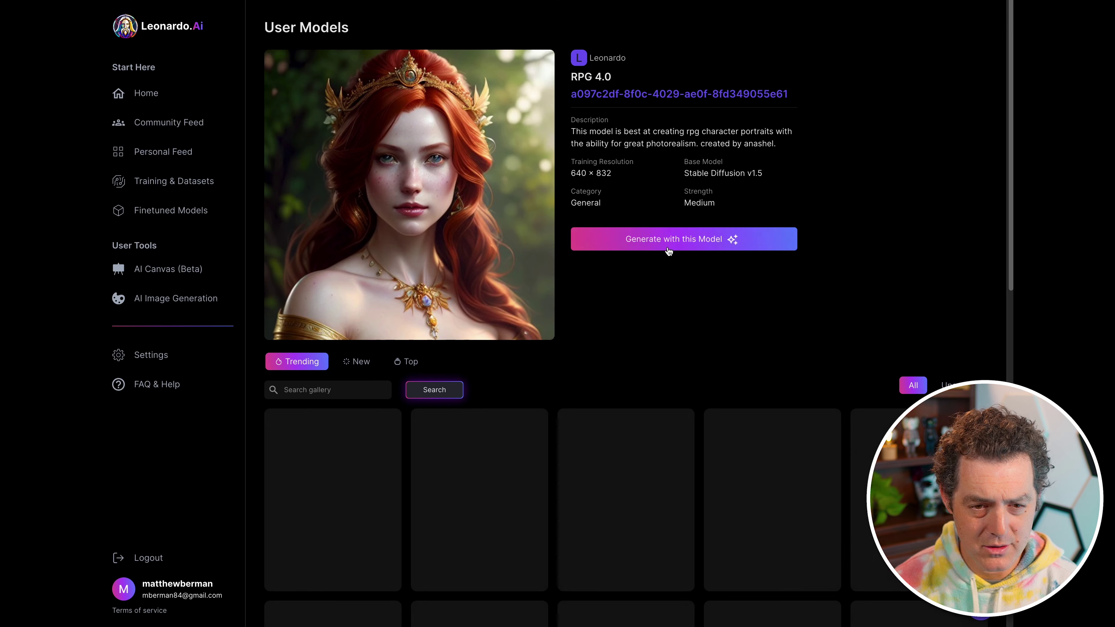
scroll(649, 343, "down", 5)
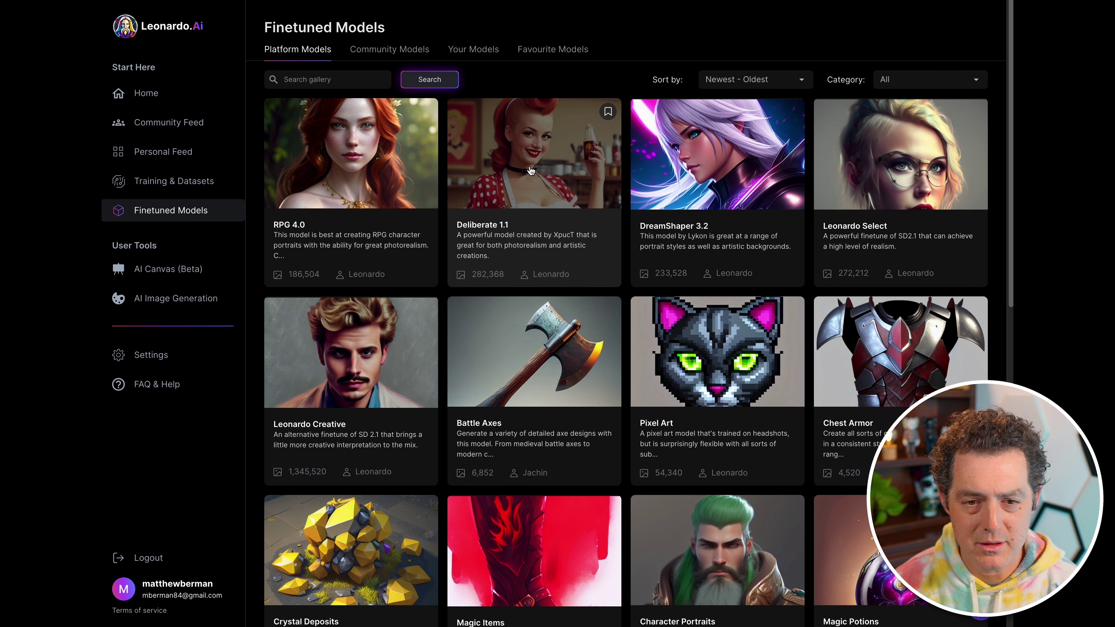
View the Deliberate 1.1 platform model's sample images and open the alien fishlike monster image.
left_click(531, 170)
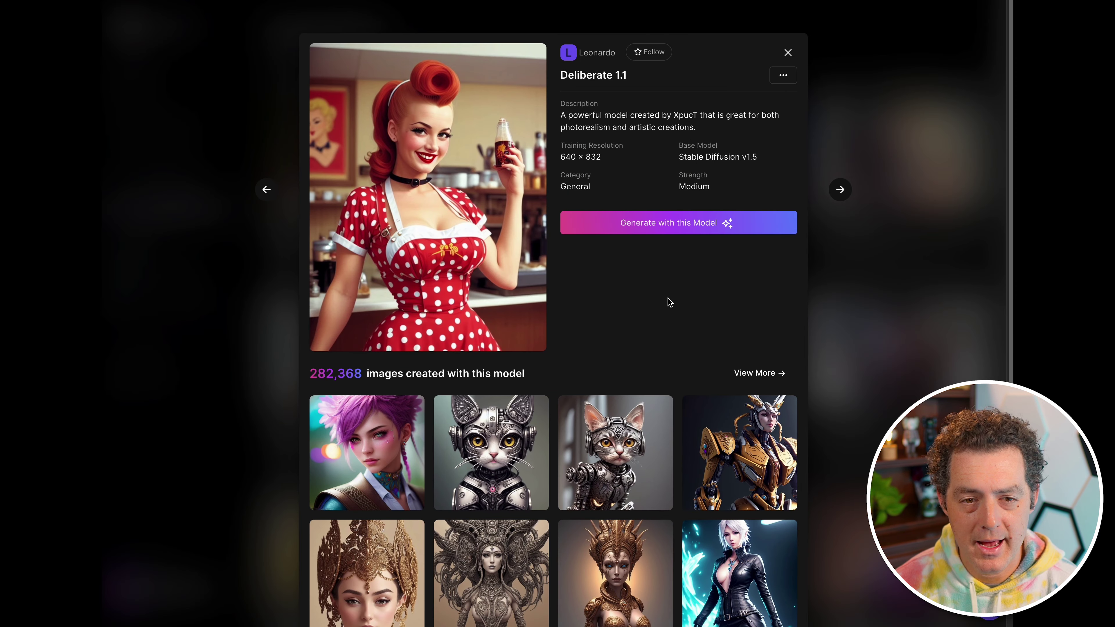
scroll(696, 304, "down", 5)
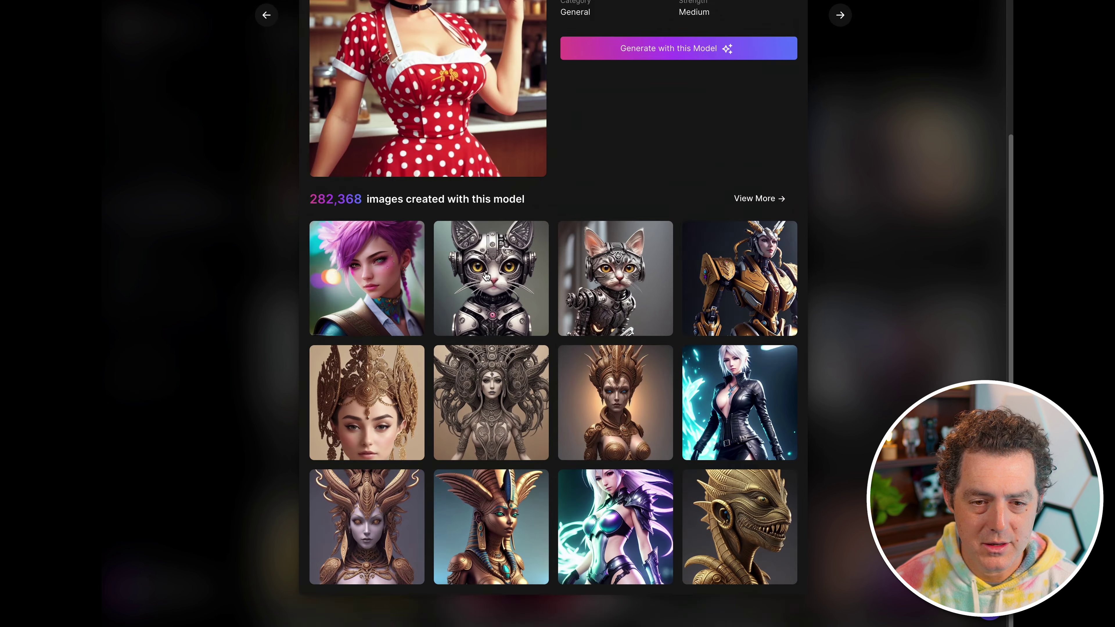
left_click(629, 294)
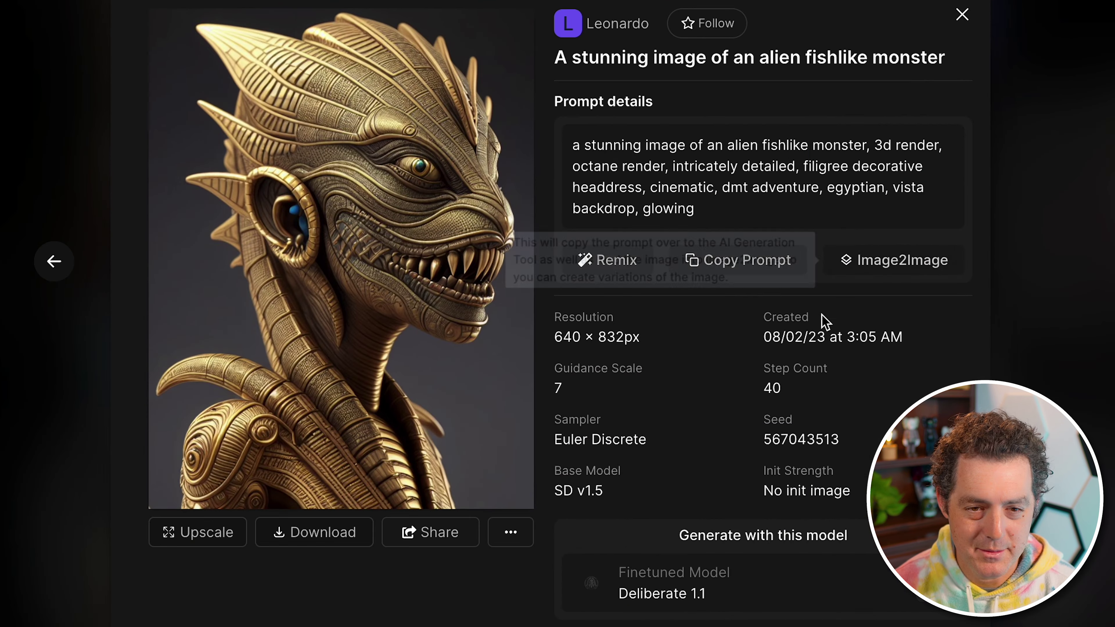
Examine the alien image's generation details: resolution, creation date, guidance scale, step count and base model.
left_click_drag(557, 337, 642, 338)
left_click(604, 336)
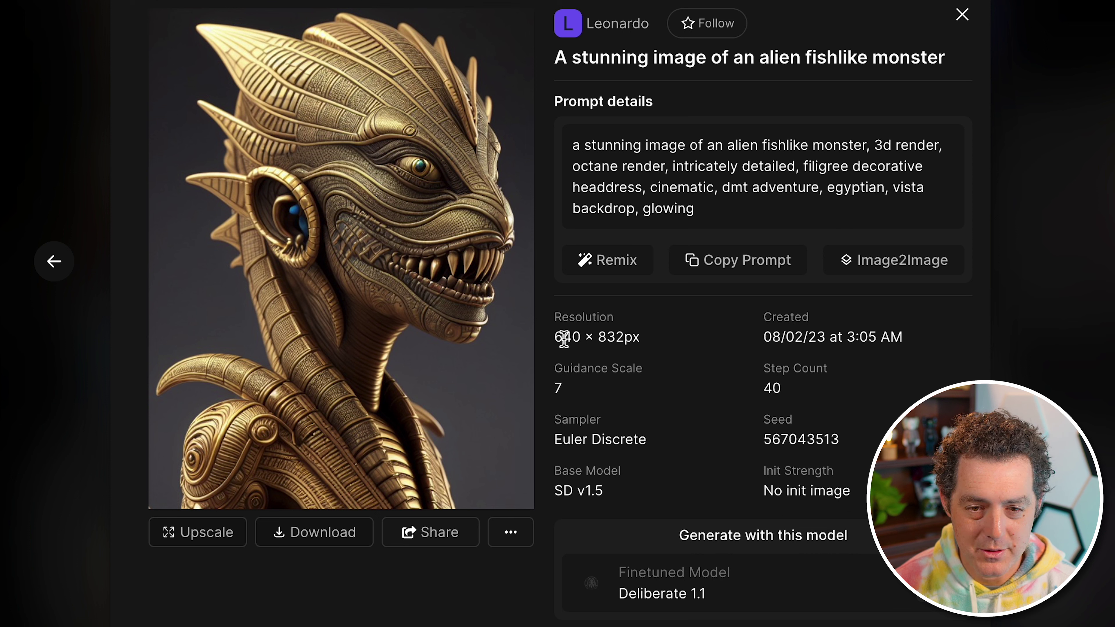
left_click_drag(759, 341, 901, 344)
left_click(888, 348)
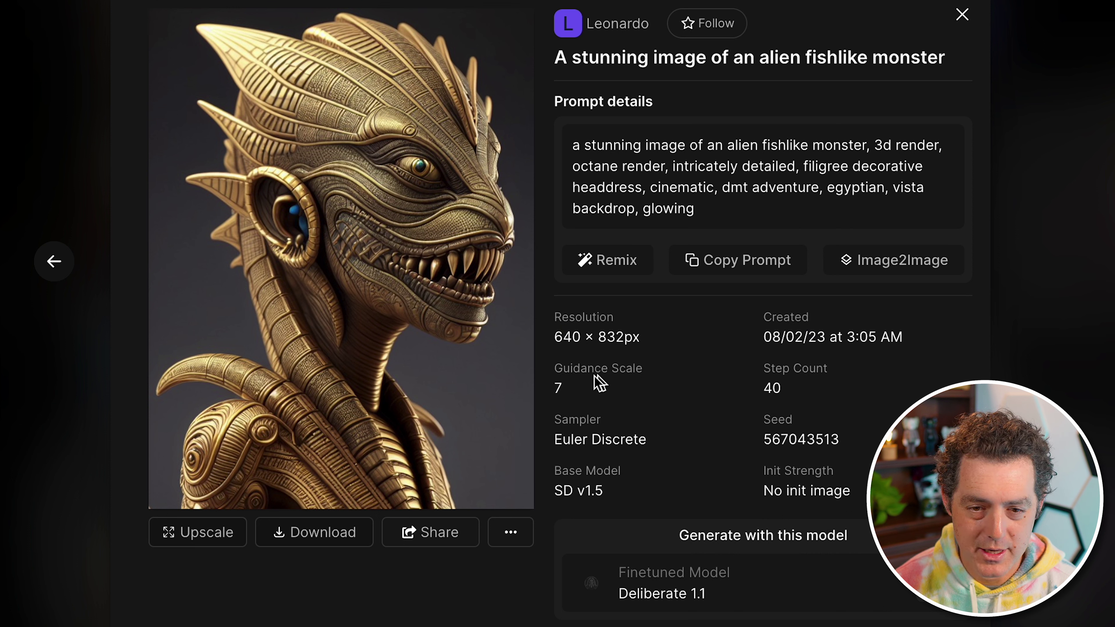
left_click_drag(555, 387, 571, 389)
left_click_drag(758, 379, 782, 388)
left_click(784, 391)
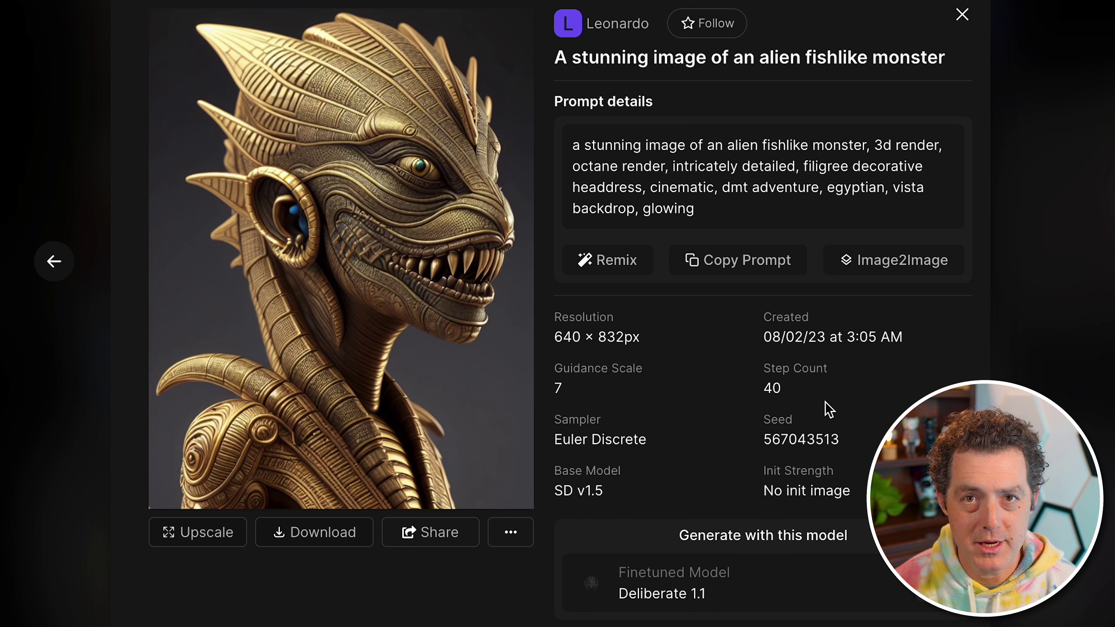
left_click_drag(554, 491, 630, 500)
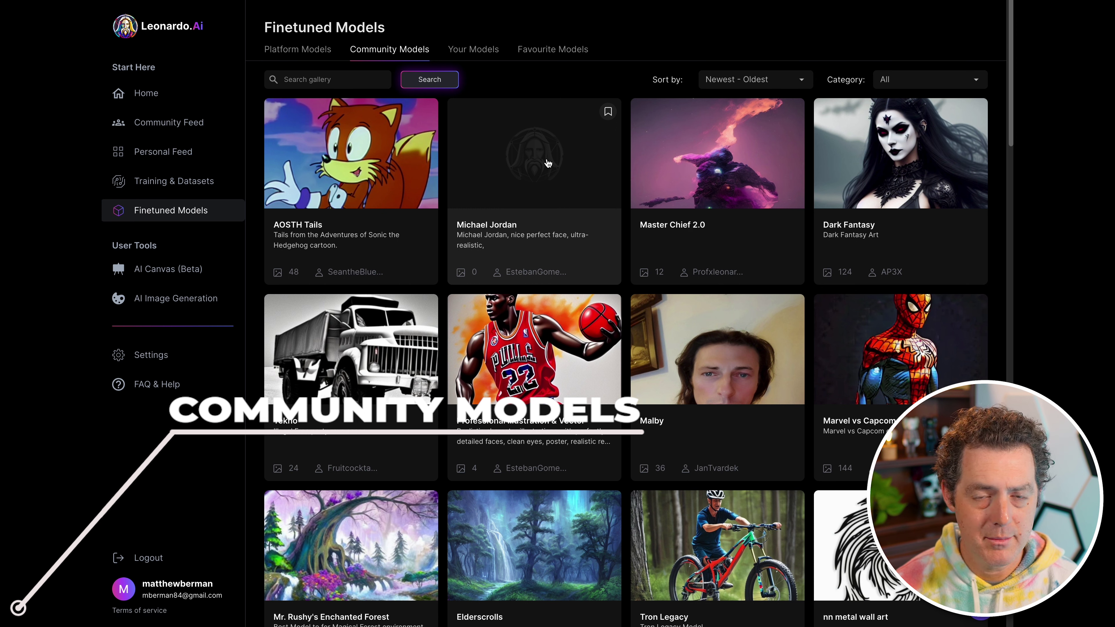
Browse the community models and examine the Master Chief model's image count, training resolution, category, base model and strength.
scroll(579, 184, "down", 5)
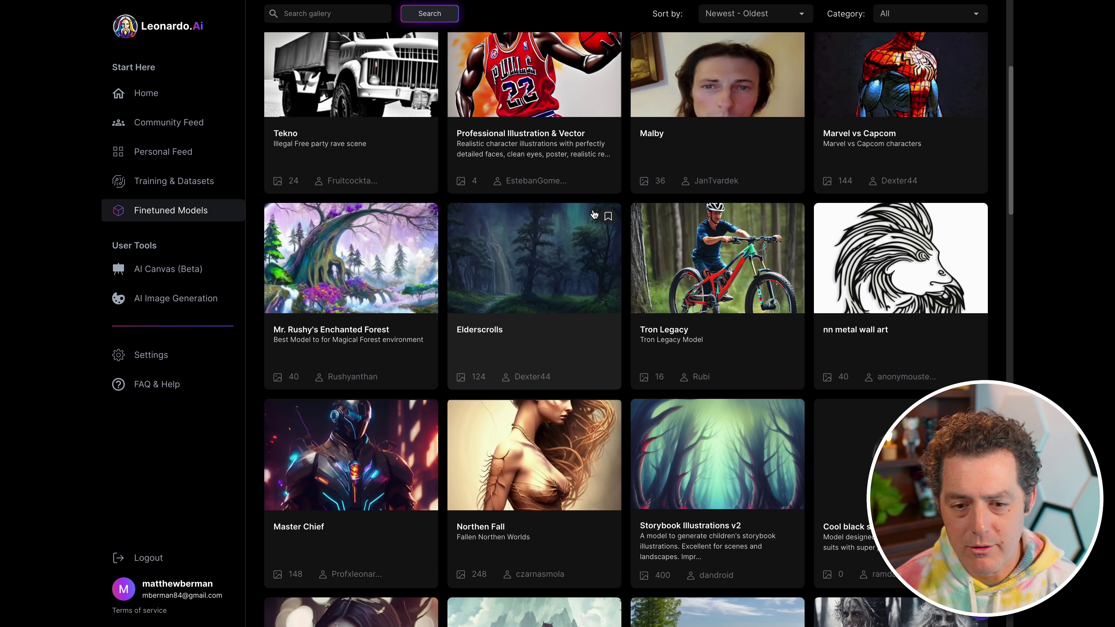
scroll(586, 275, "down", 1)
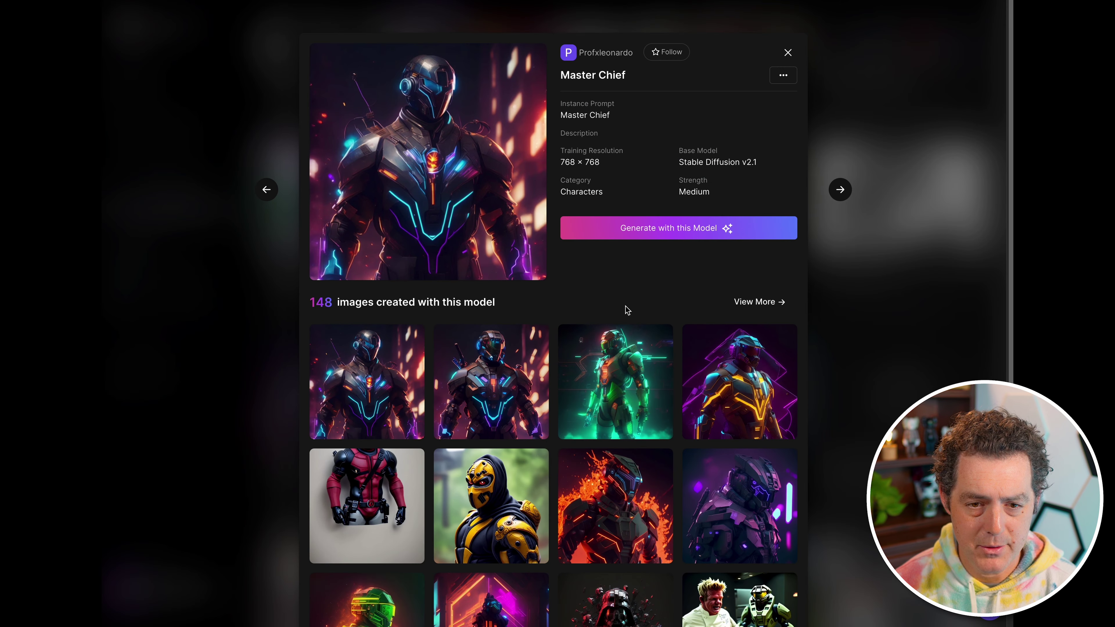
left_click_drag(313, 300, 333, 300)
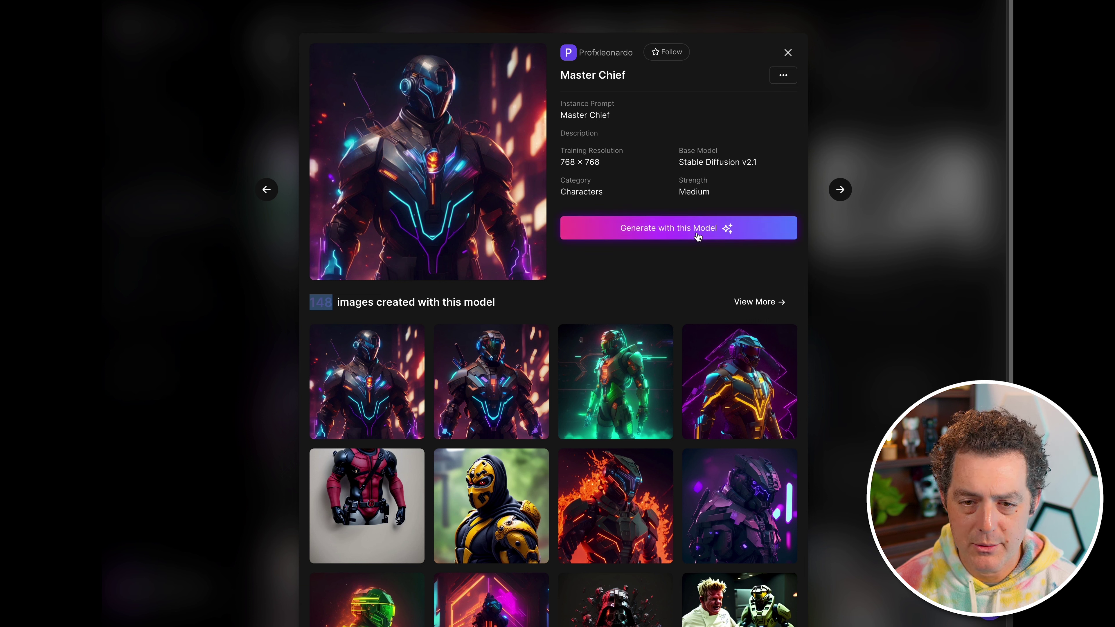
left_click_drag(560, 149, 632, 188)
left_click_drag(680, 149, 753, 163)
left_click(712, 170)
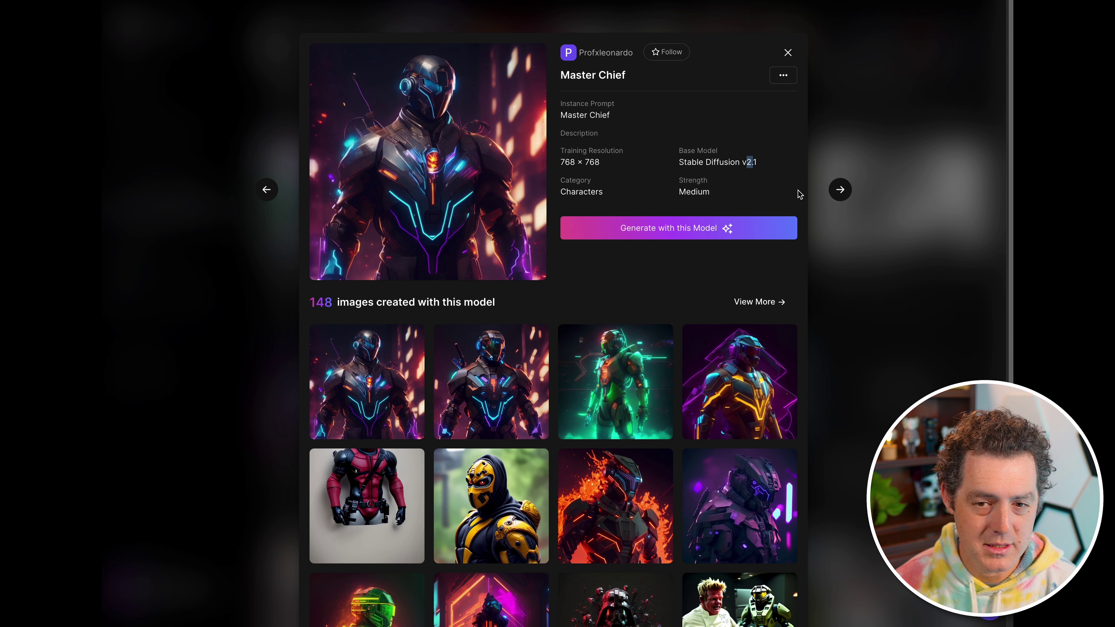
left_click(780, 188)
double_click(690, 192)
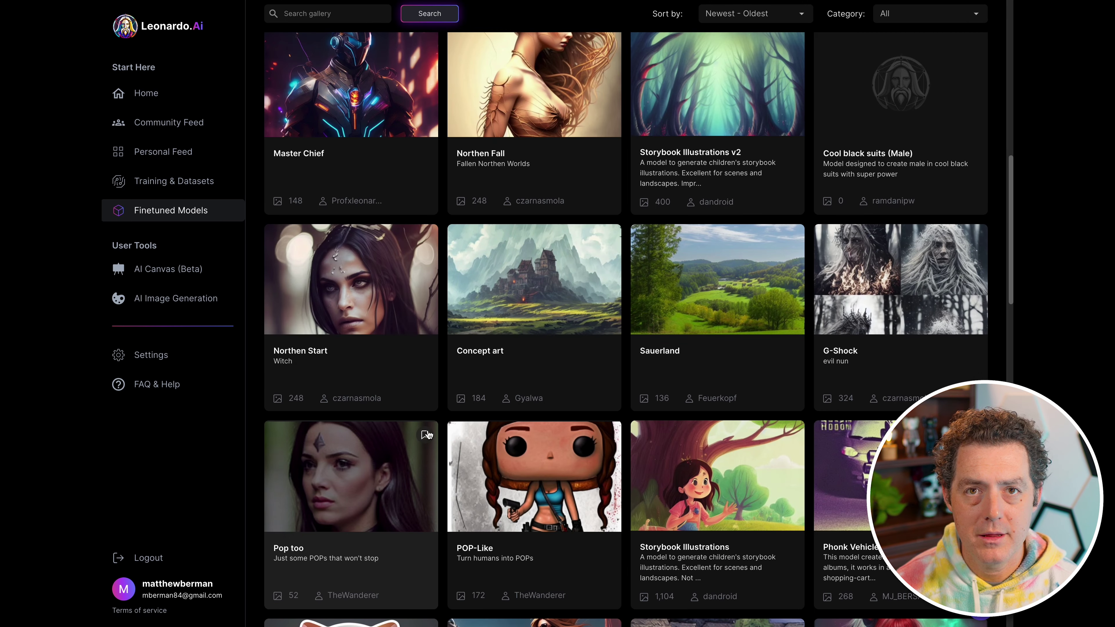
left_click(527, 281)
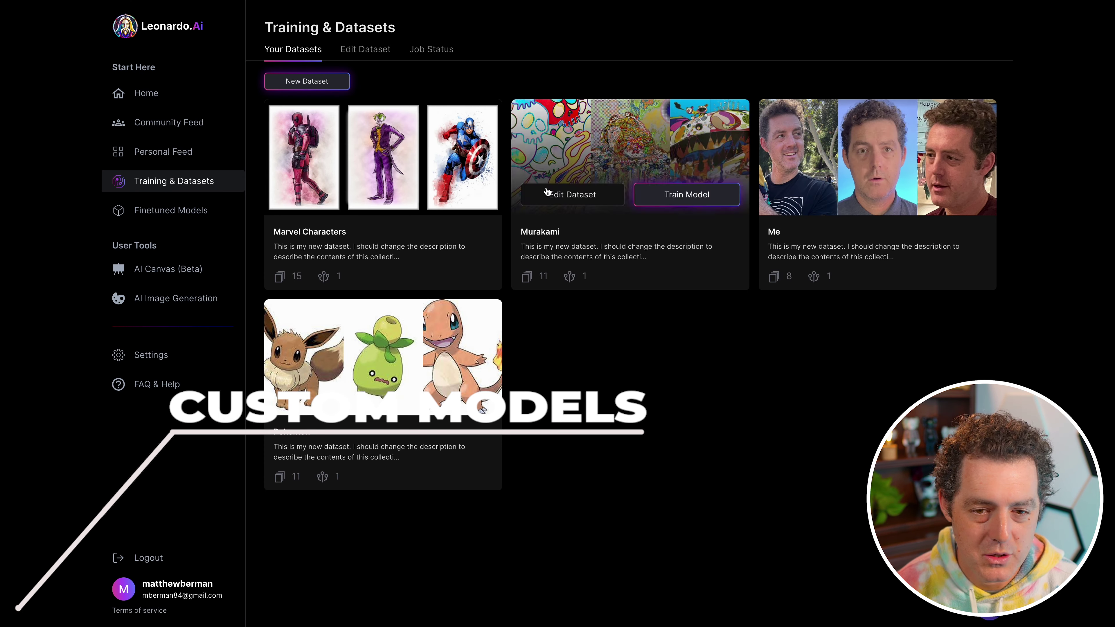
Create a new training dataset named "Test Dataset", leaving the default description.
mouse_move(461, 366)
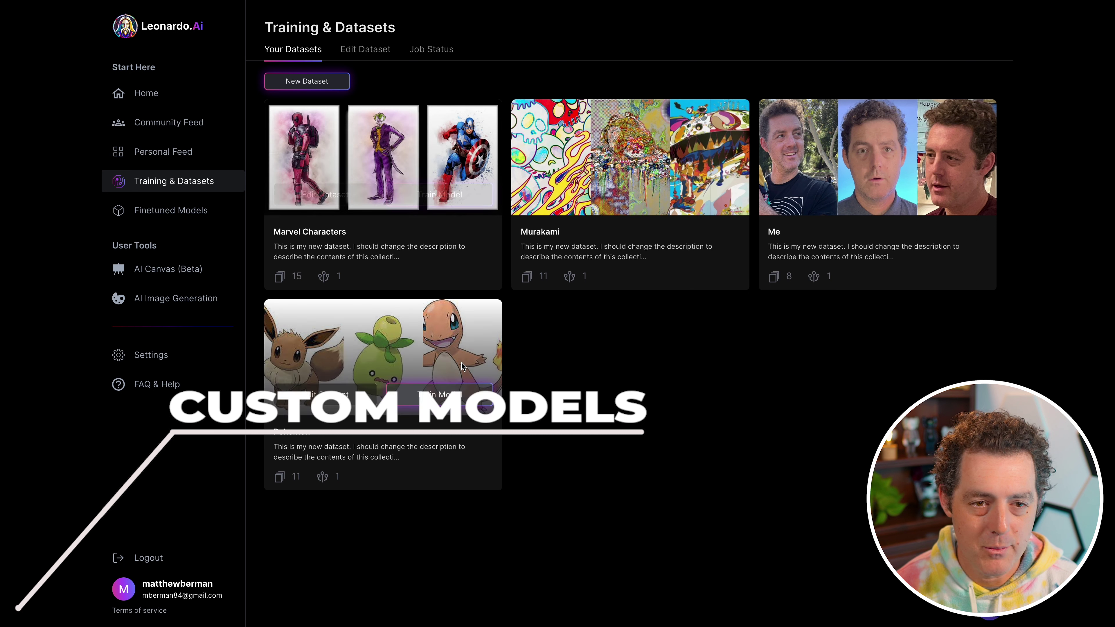
left_click(334, 88)
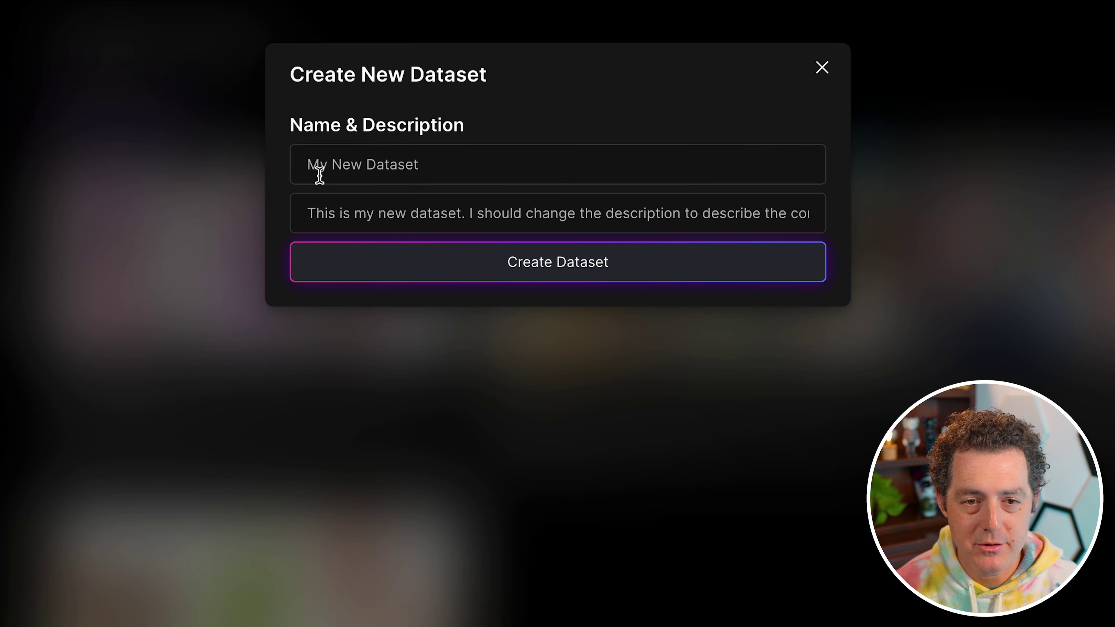
left_click(376, 150)
type("Test")
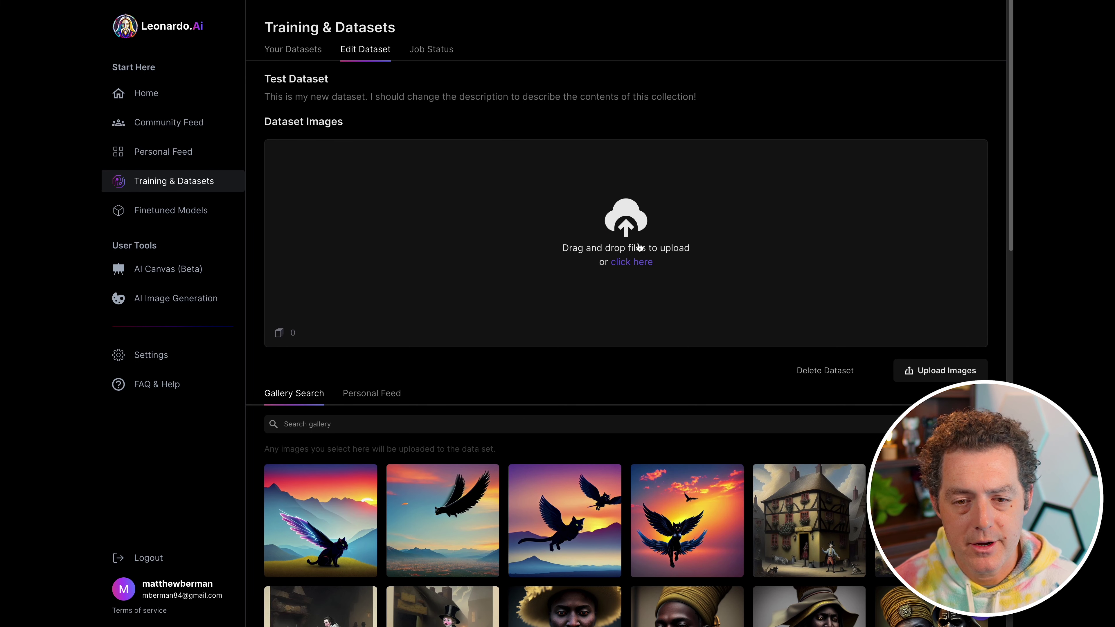
Upload the images s-l1600.jpg through s-l1600 (14).jpg from the Downloads folder to the dataset.
left_click(639, 247)
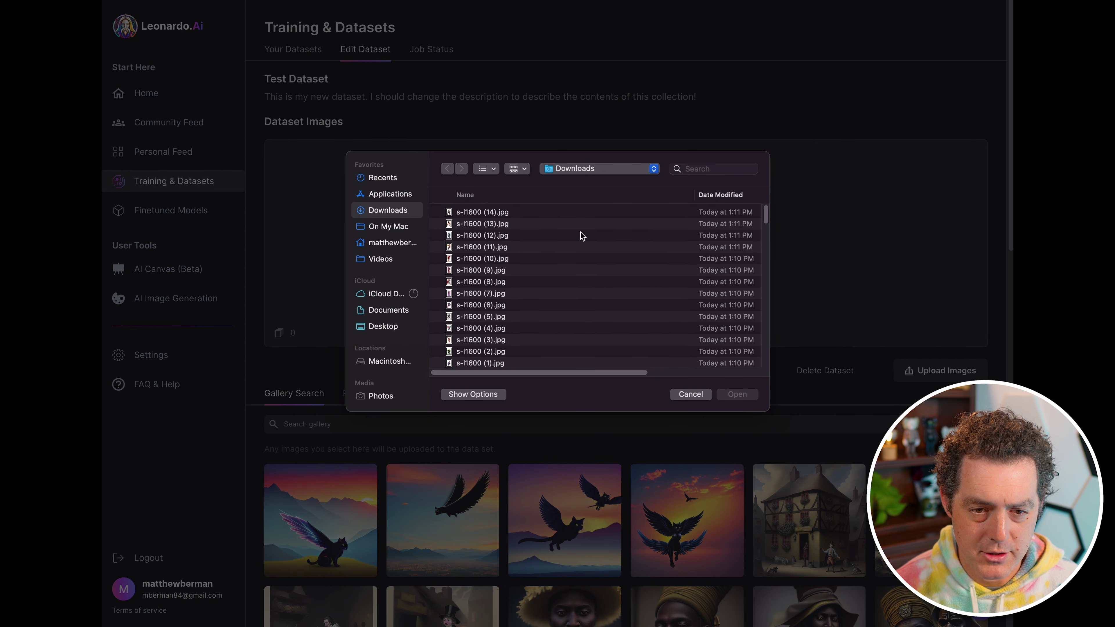
left_click(497, 212)
scroll(562, 311, "down", 2)
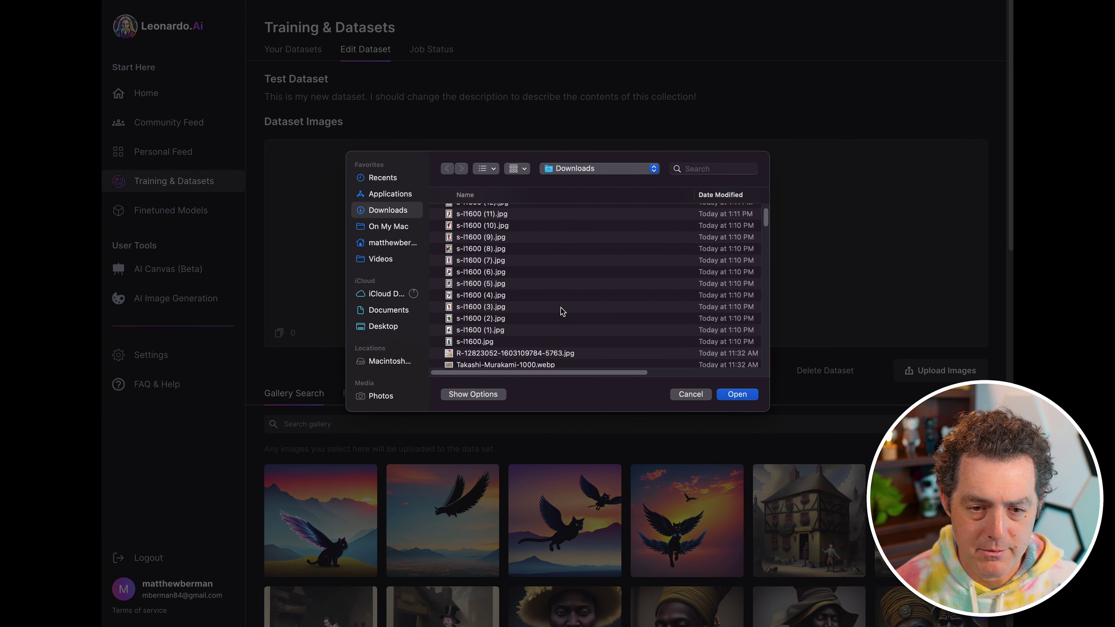
left_click(487, 342, "shift")
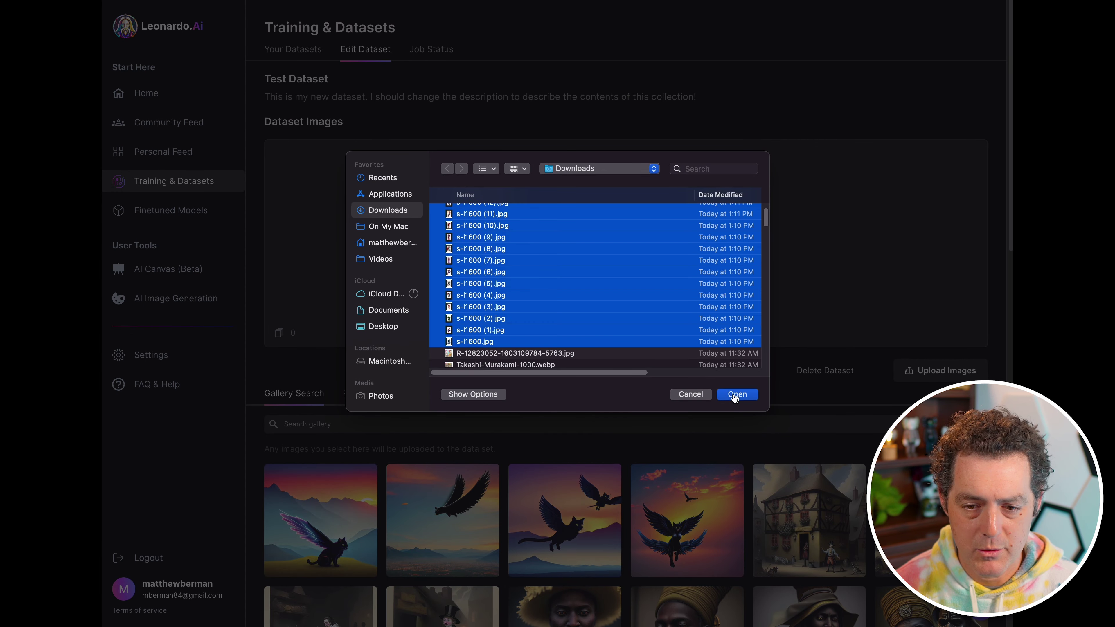
left_click(736, 394)
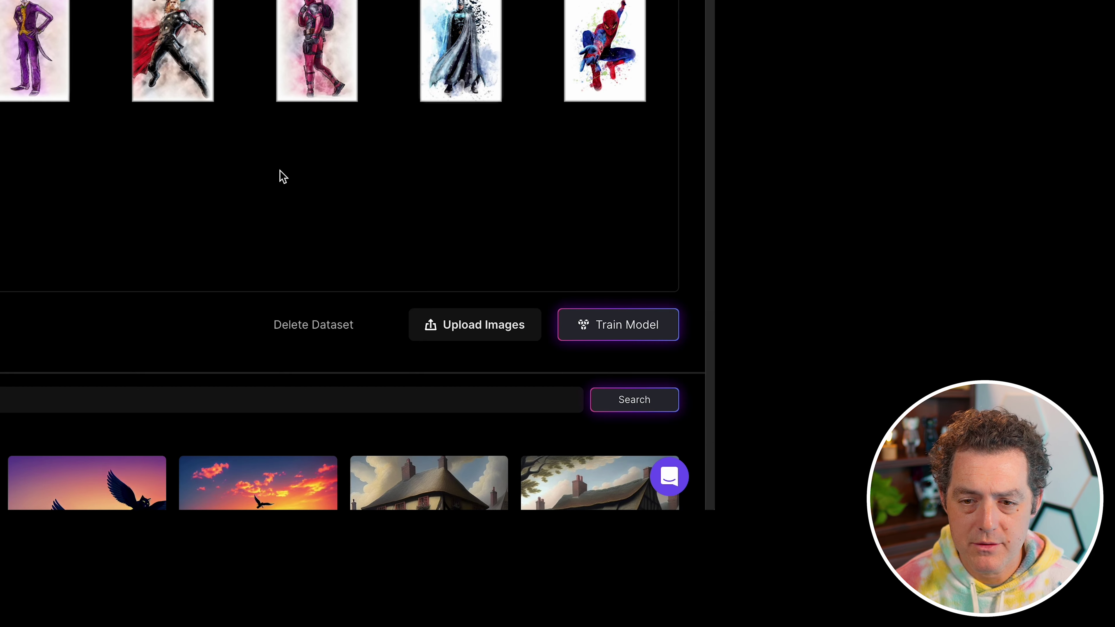
Set up model training for the dataset with the name "Marvel Characters" and description "Characters from the Marvel universe.".
left_click(618, 334)
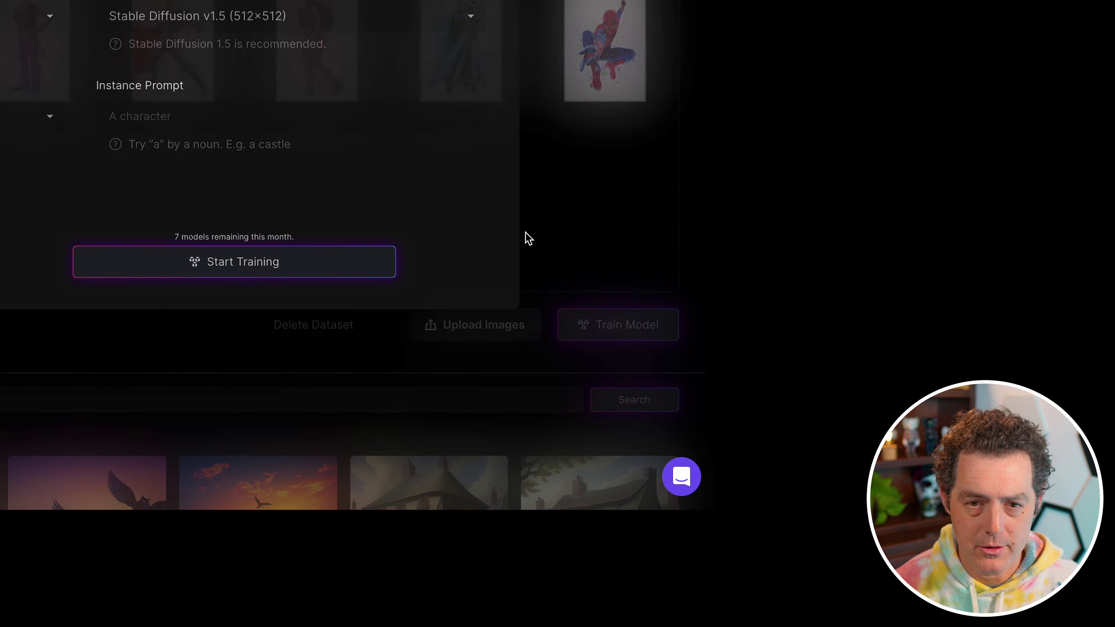
left_click(376, 222)
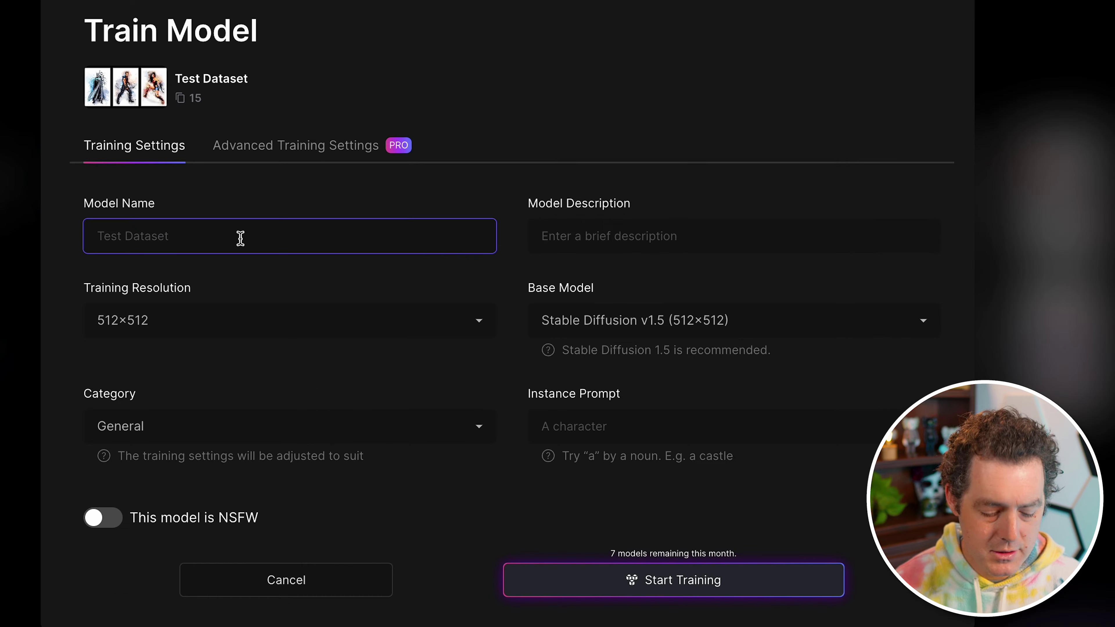
type("Marvel Characters")
key("Tab")
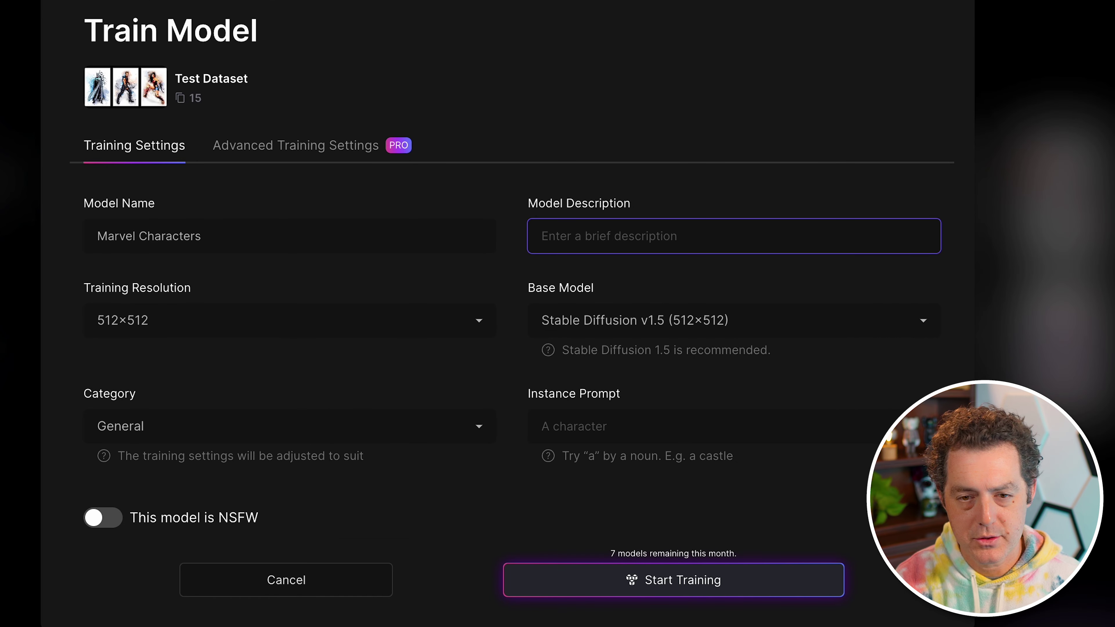
type("Characters from the Marvel universe.")
Check the available training resolutions and the base model recommendation in the training settings.
left_click(187, 319)
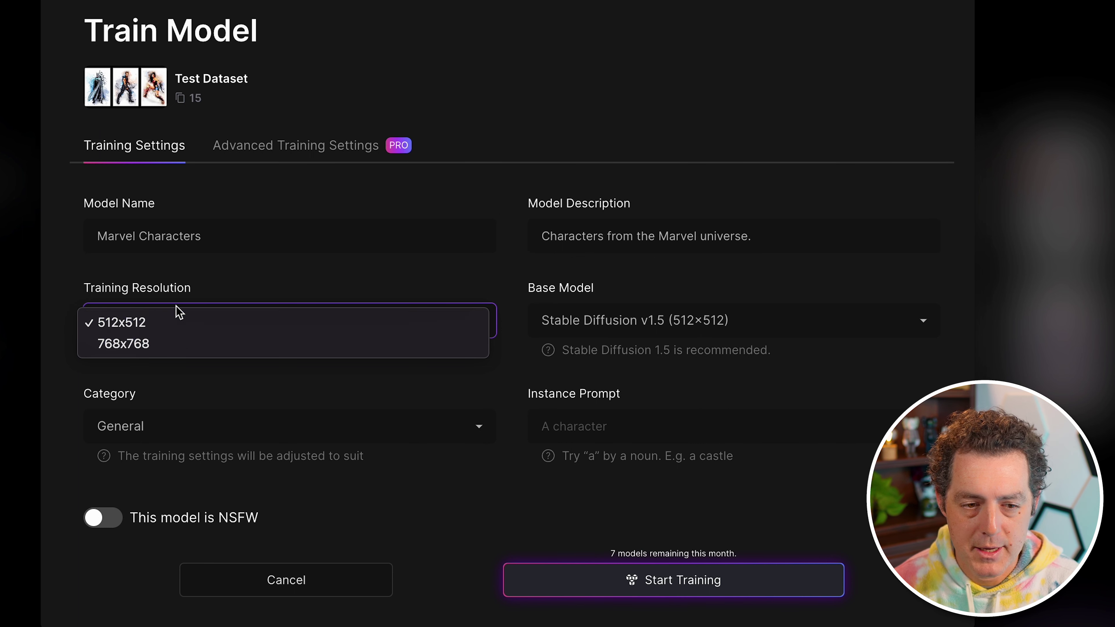
left_click(149, 351)
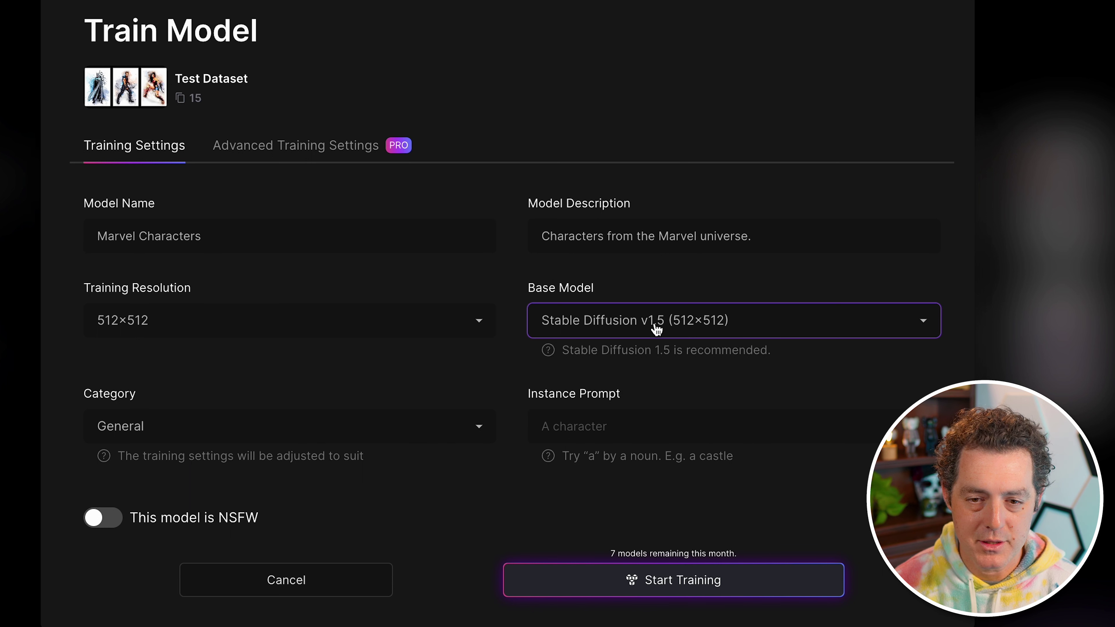
left_click_drag(575, 354, 724, 353)
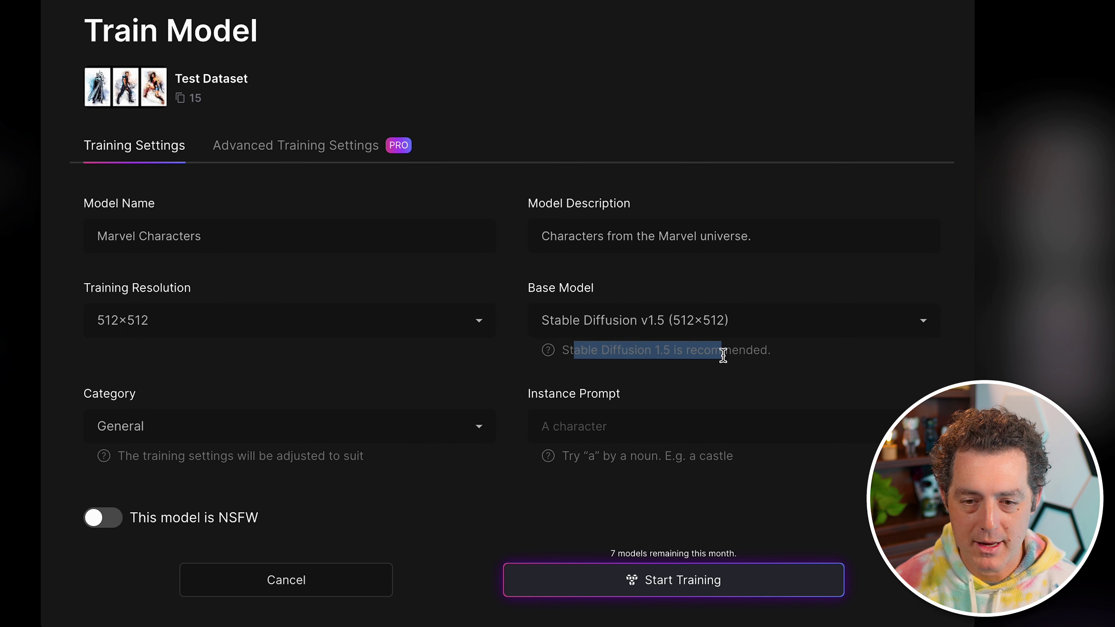
Try the 768x768 training resolution for the model and set it back to 512x512.
left_click(132, 327)
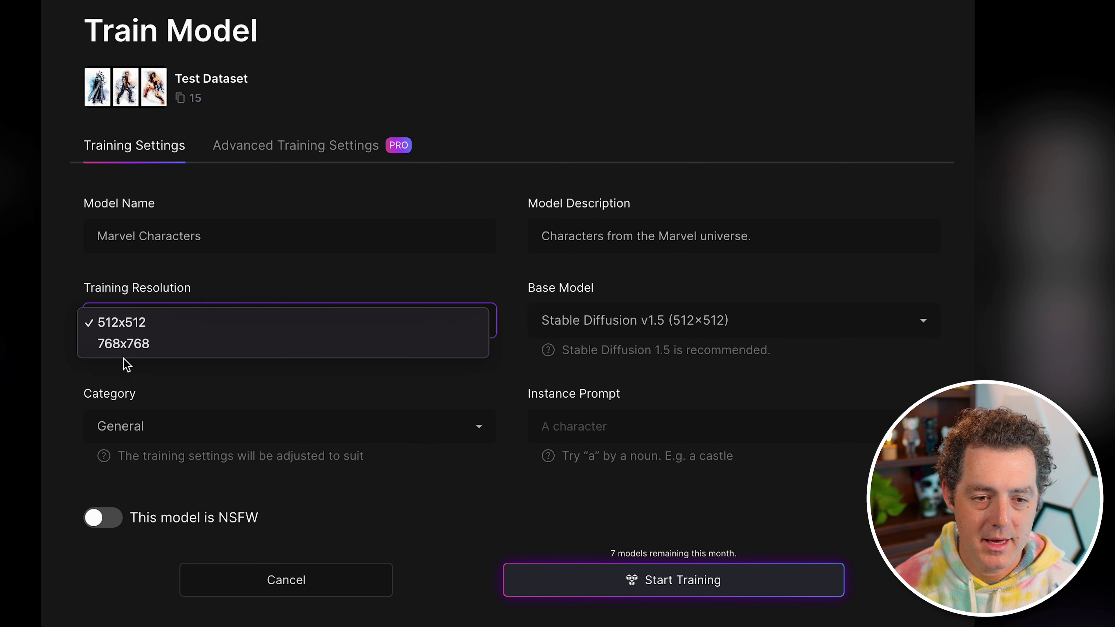
left_click(108, 348)
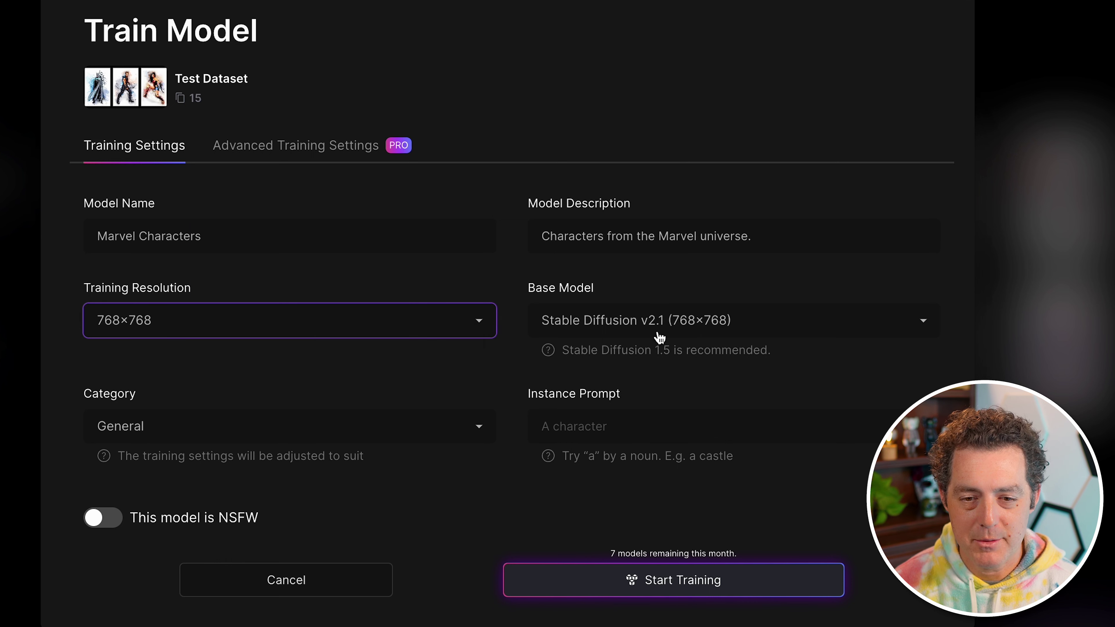
left_click(194, 321)
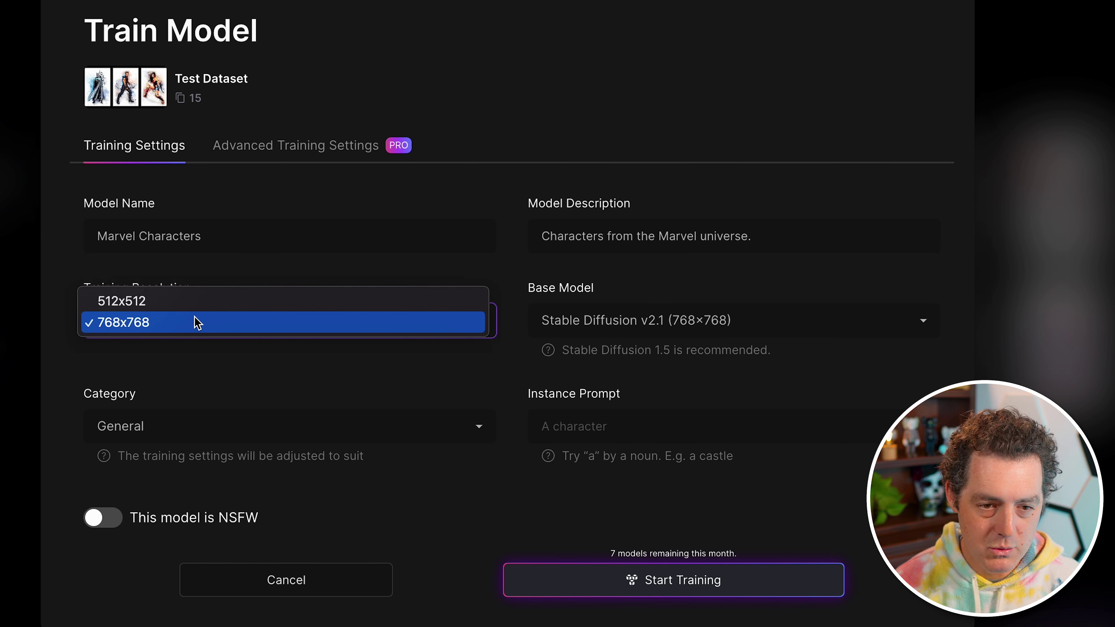
left_click(226, 305)
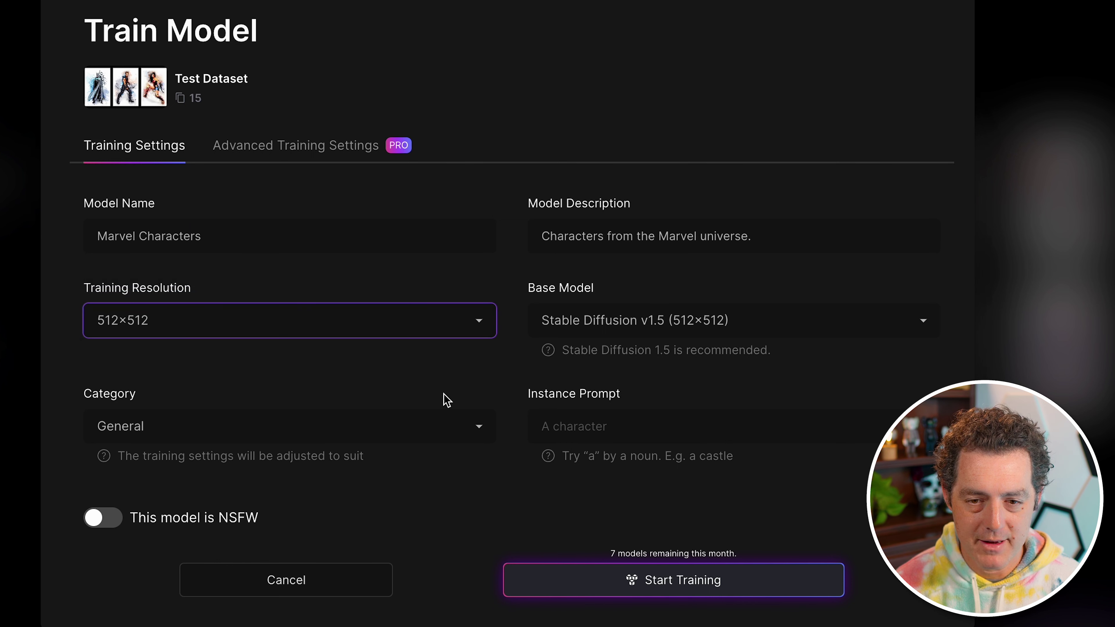
Set the model's category to Characters and its instance prompt to "A marvel character", and start the training.
left_click(251, 437)
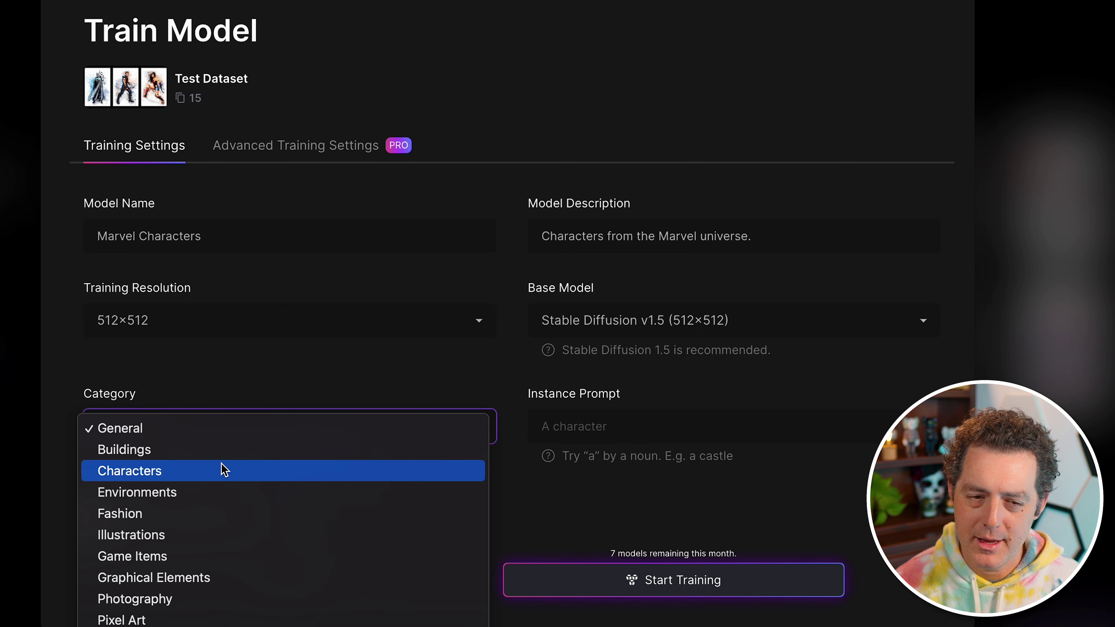
left_click(102, 475)
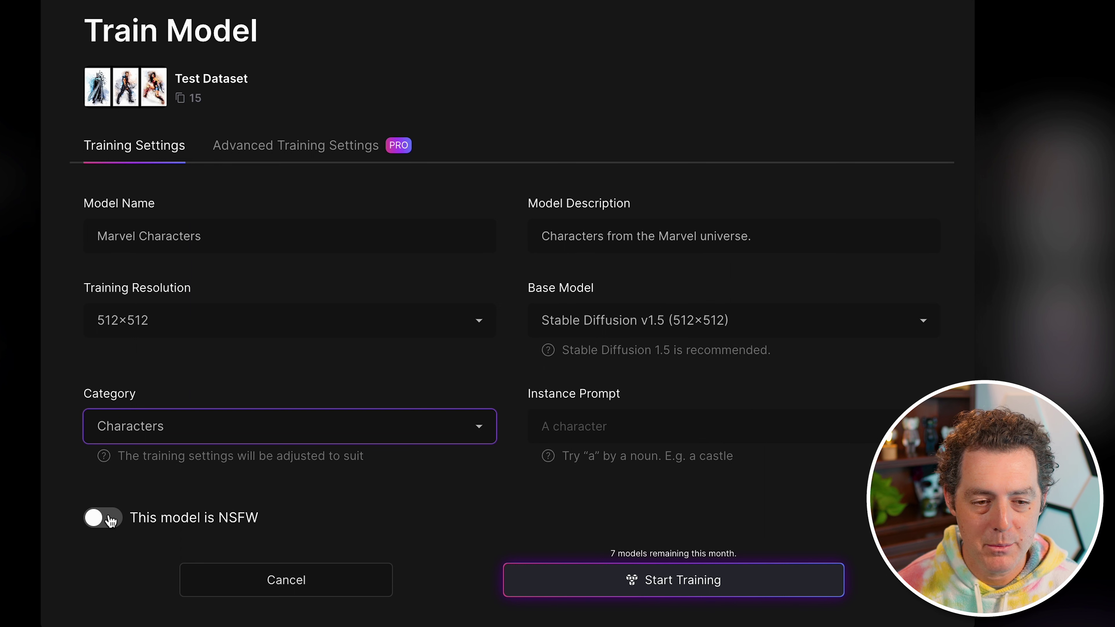
left_click(610, 427)
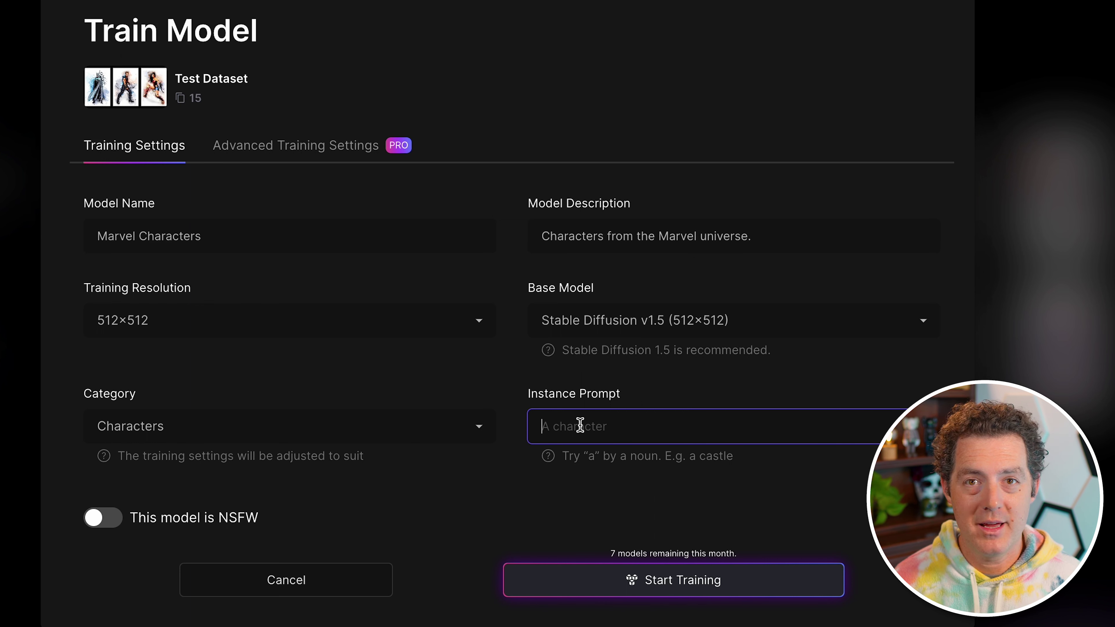
type("A marvel character")
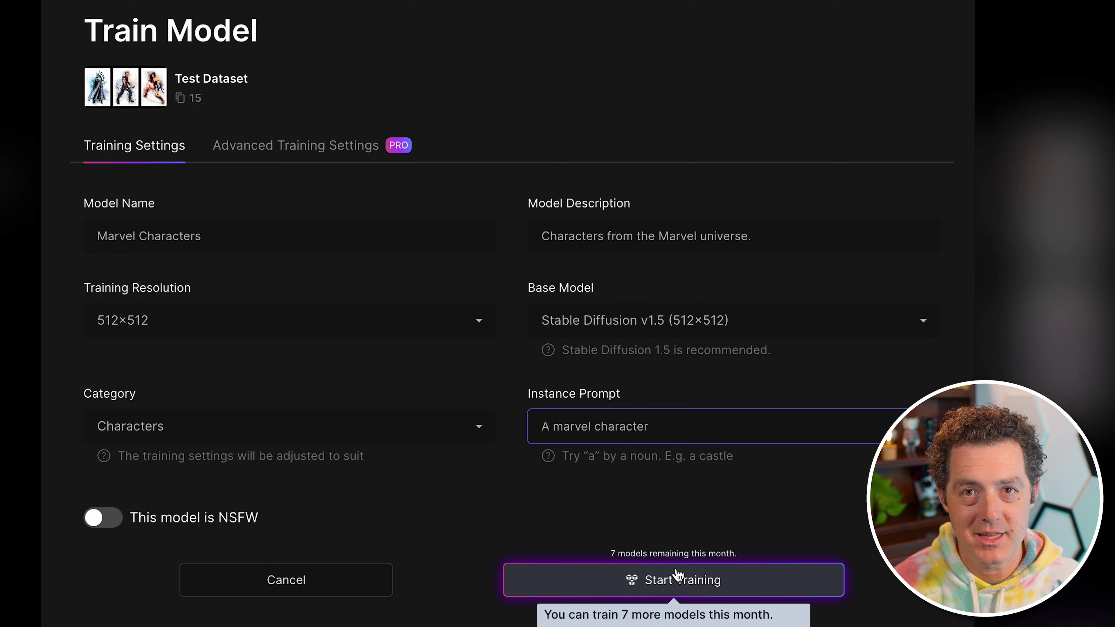
left_click(677, 579)
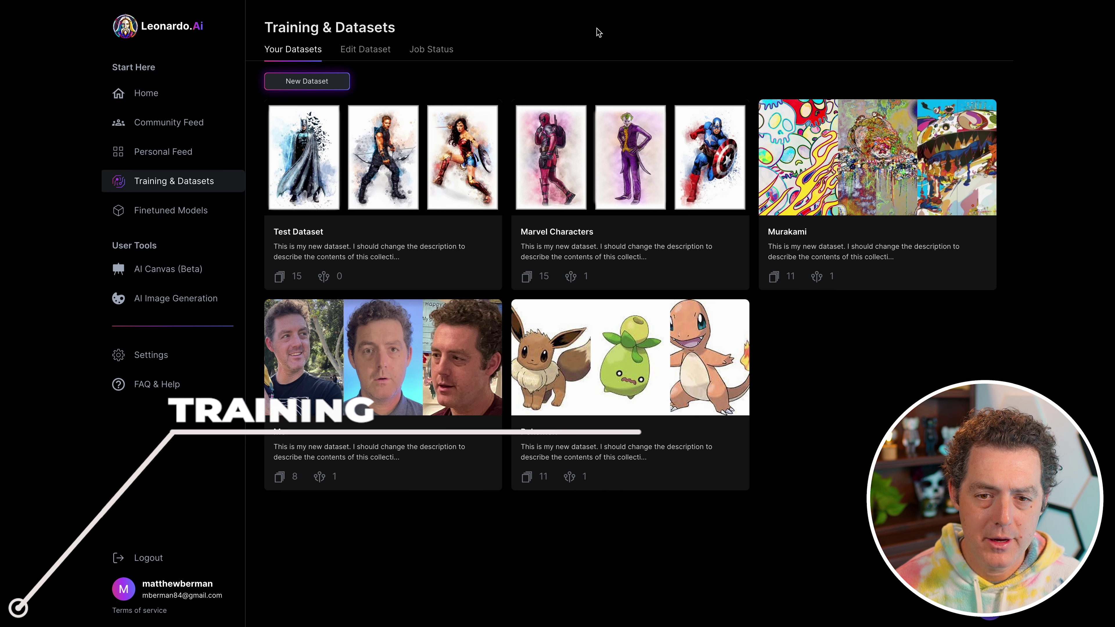
Look over the existing training datasets, including Test Dataset, Pokemon and Me.
mouse_move(594, 157)
mouse_move(421, 149)
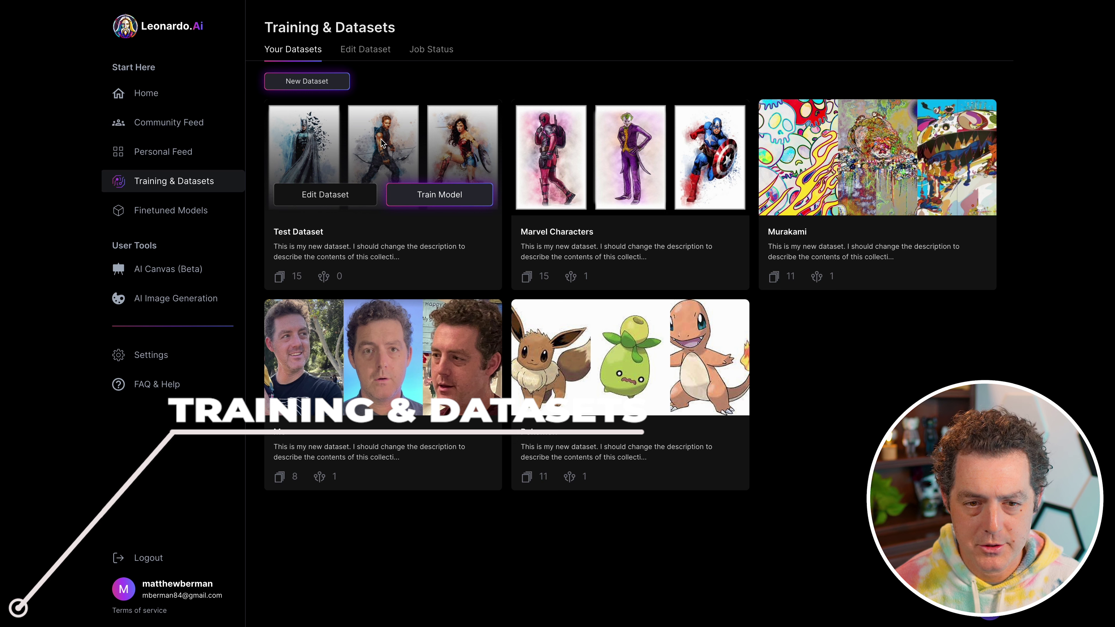
mouse_move(594, 343)
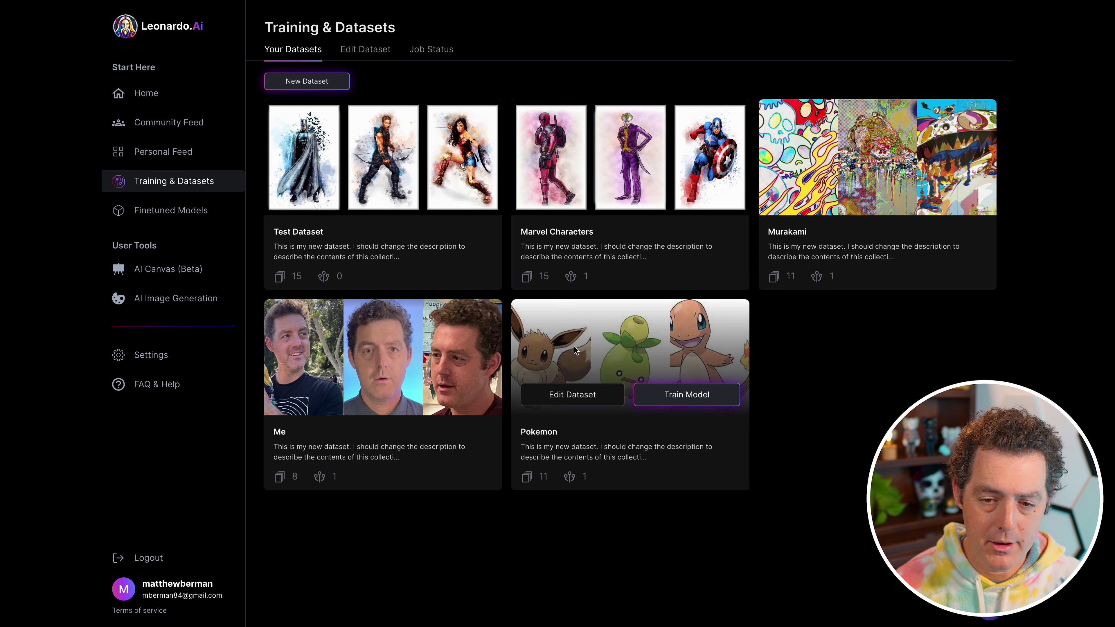
left_click(565, 393)
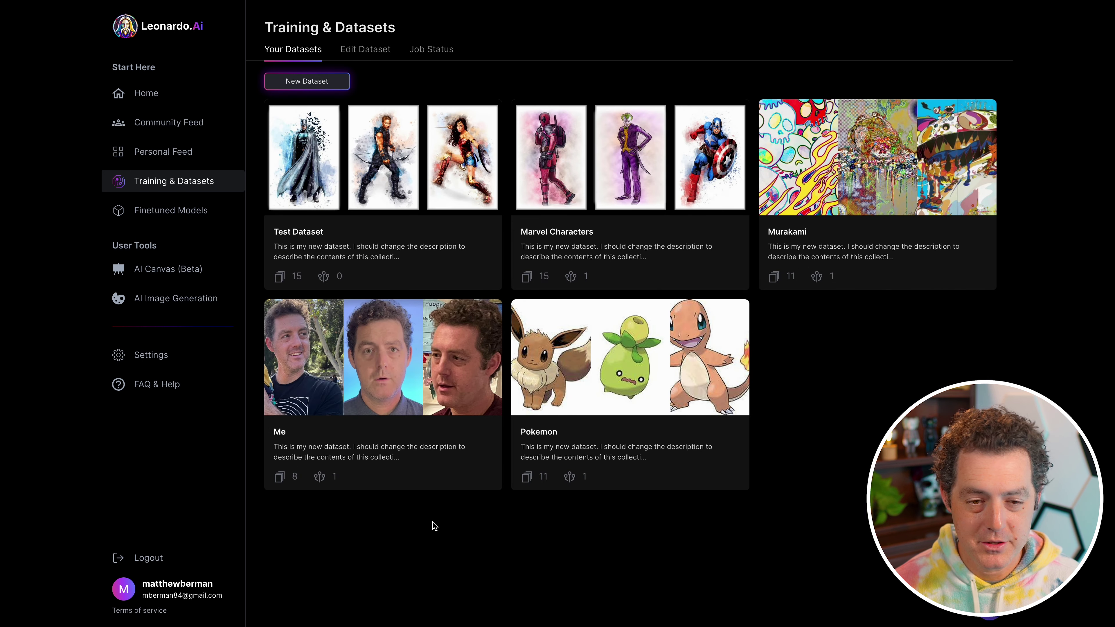
mouse_move(380, 361)
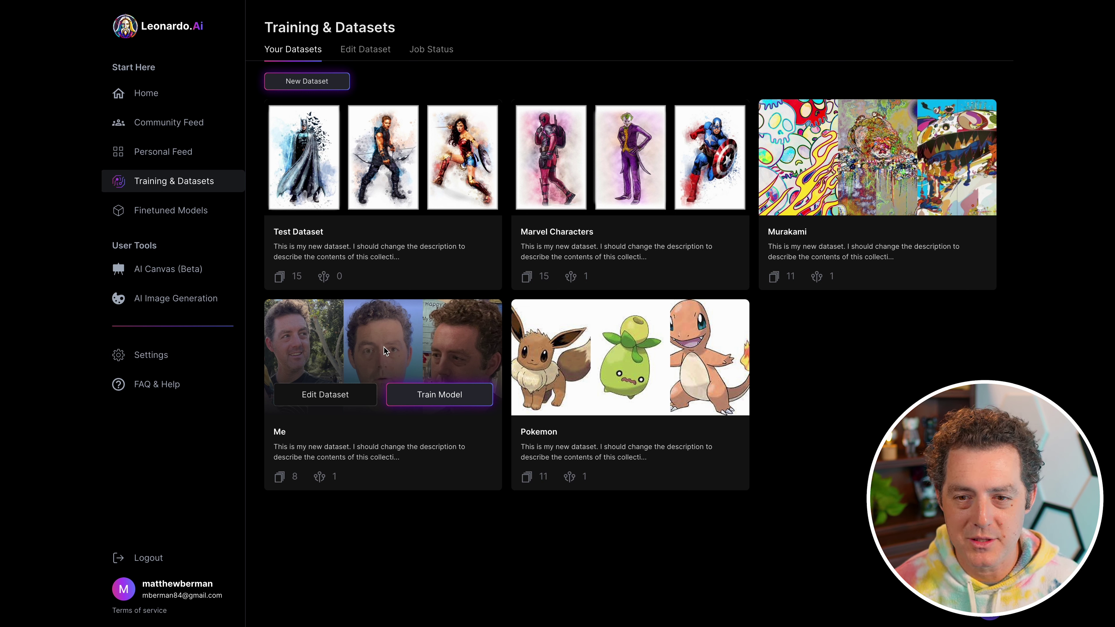
mouse_move(960, 159)
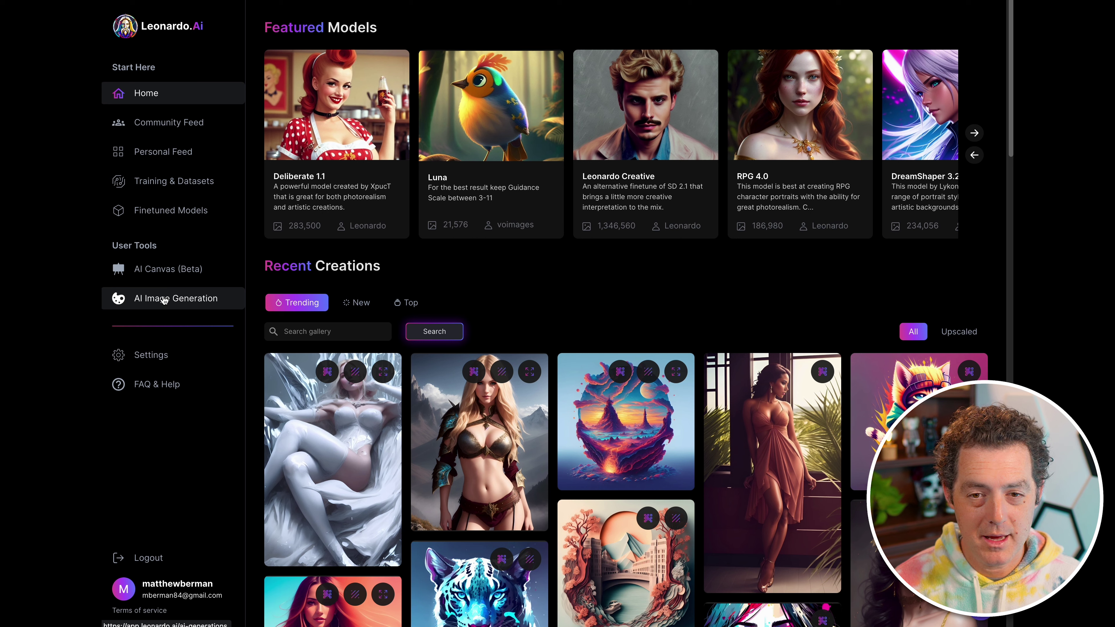
Choose the custom finetuned model Marvel Characters for AI image generation.
left_click(182, 303)
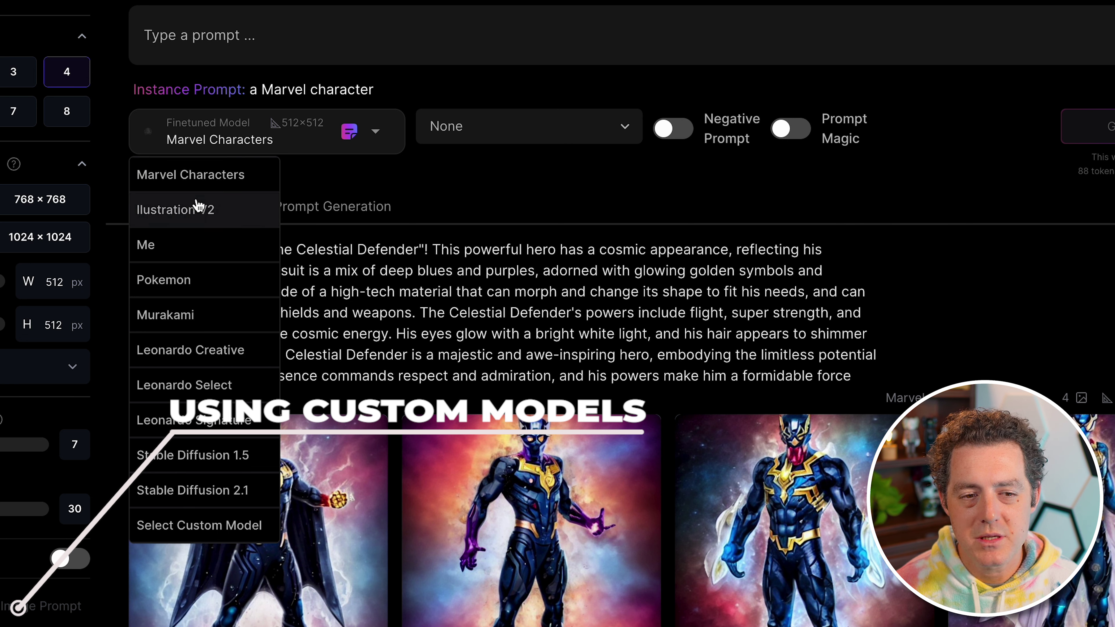
left_click(202, 536)
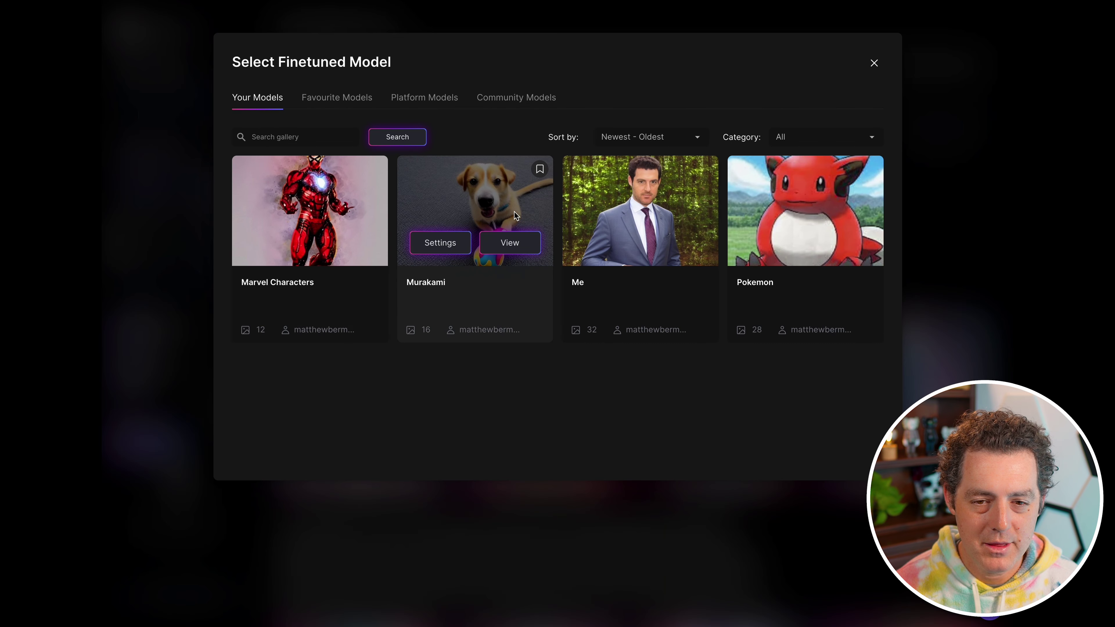
left_click(345, 243)
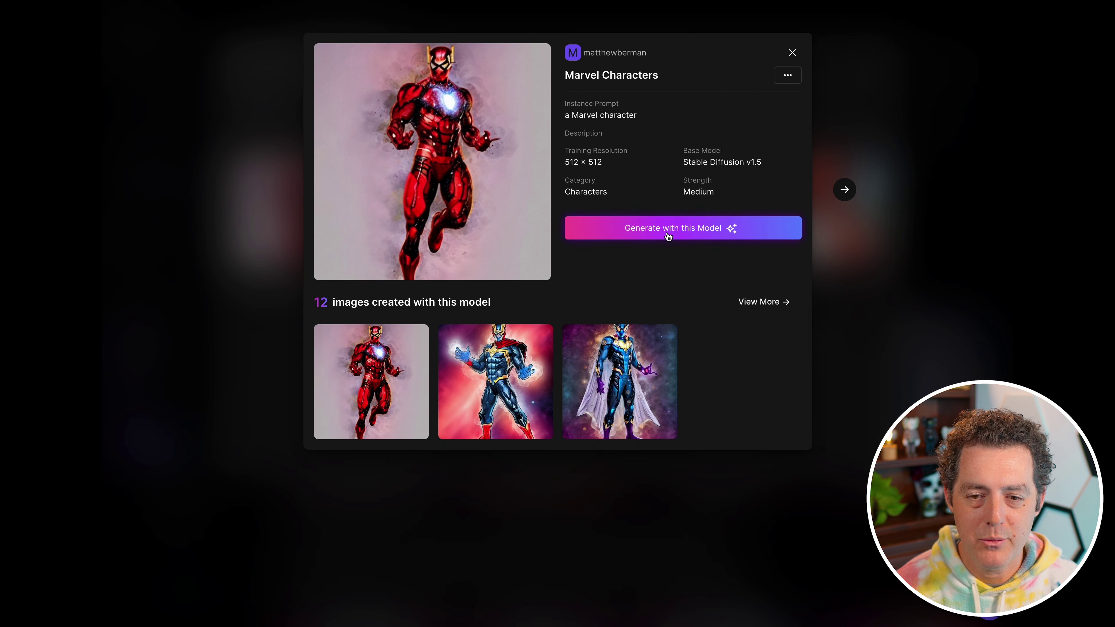
left_click(671, 232)
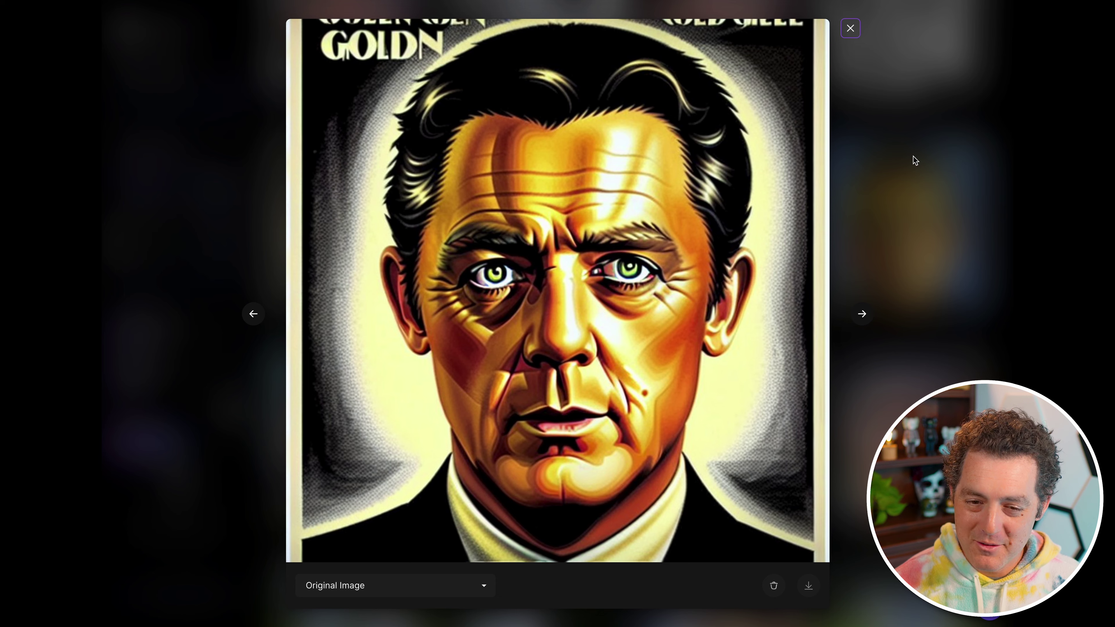
Browse the enlarged example images of illustrated portraits and Pokemon characters.
key("Right")
key("Right")
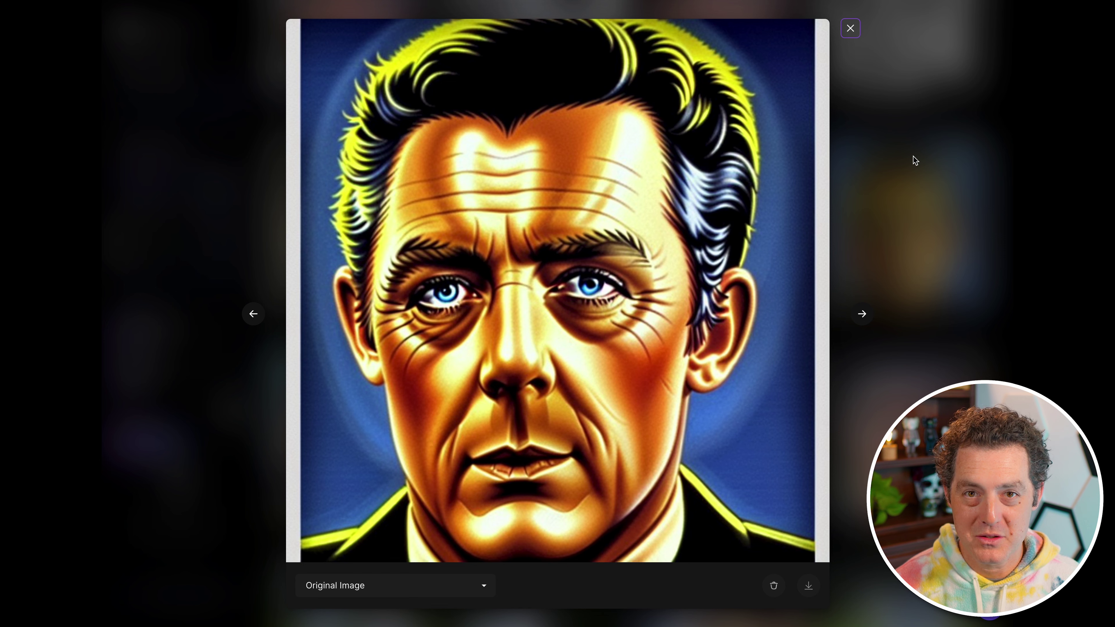
key("Right")
key("Right")
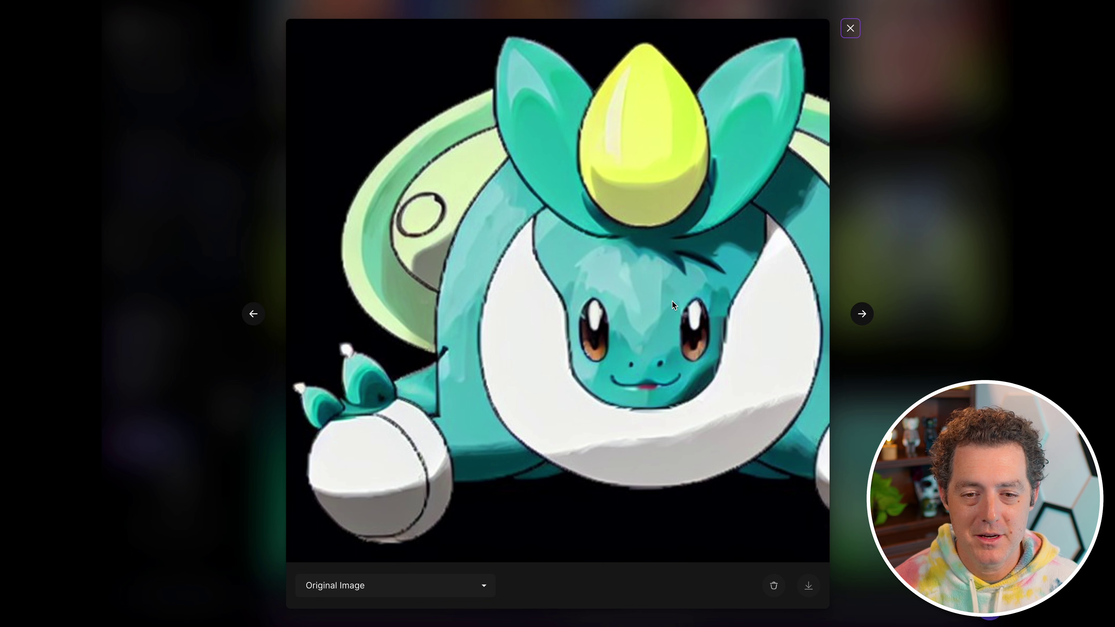
key("Right")
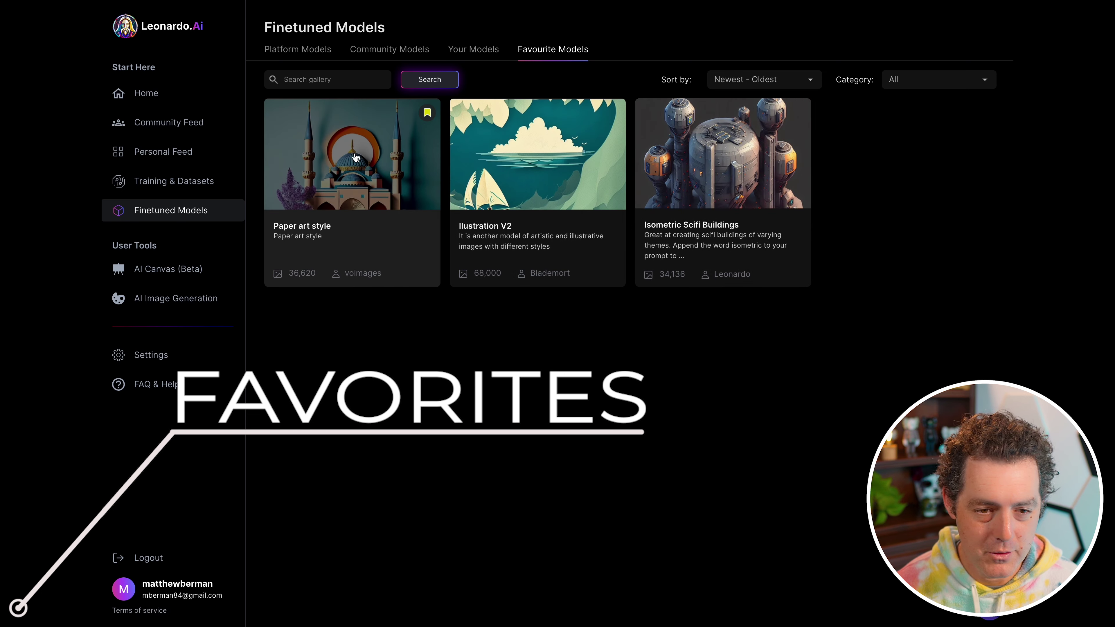
Examine the details and sample images of the favourite models Paper art style and Ilustration V2.
left_click(410, 190)
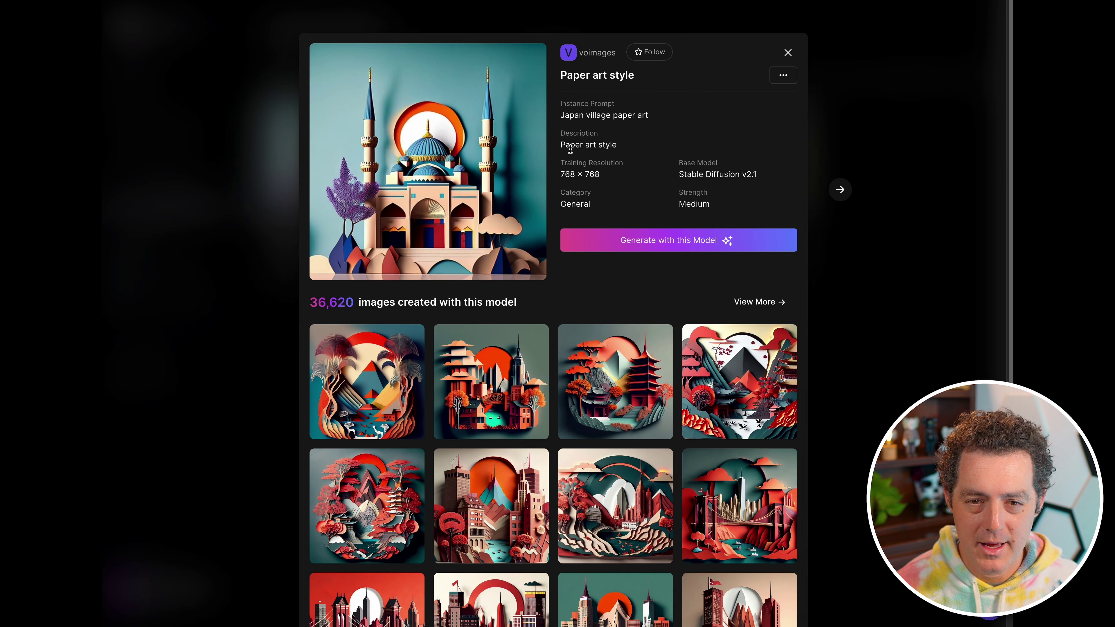
key("Right")
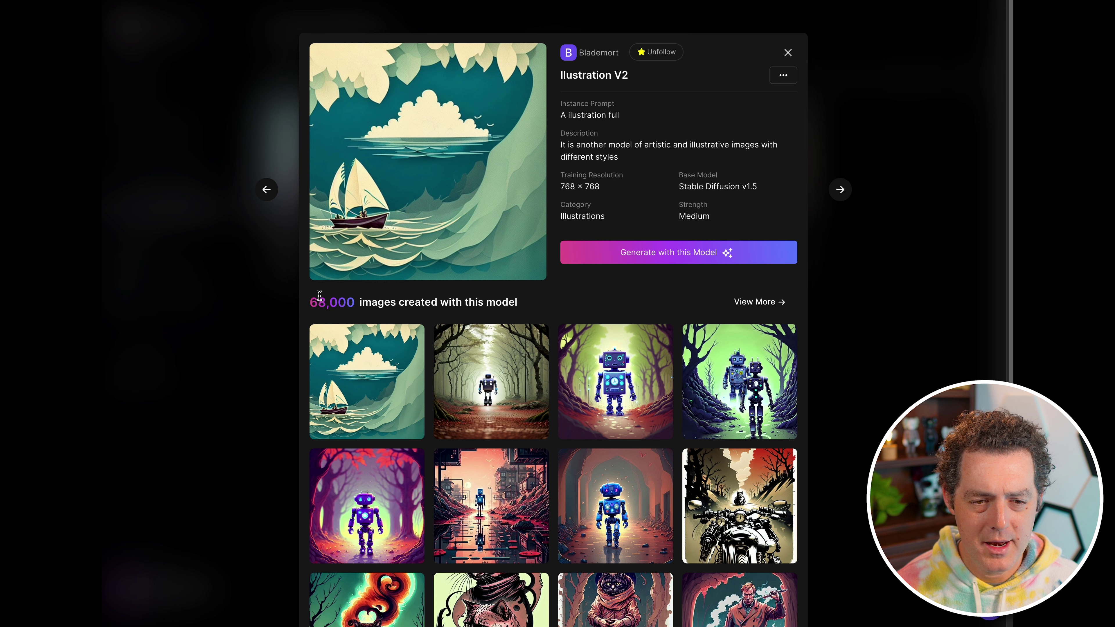
left_click(312, 302)
double_click(311, 303)
scroll(407, 356, "down", 3)
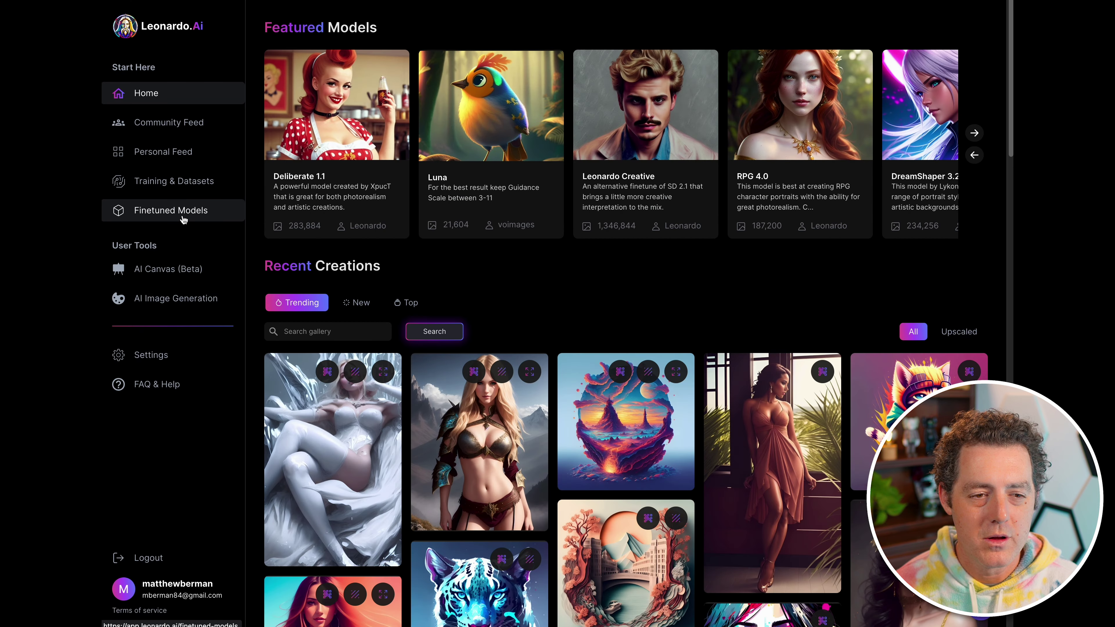
Choose the community finetuned model Professional Illustration & Vector for image generation.
left_click(184, 219)
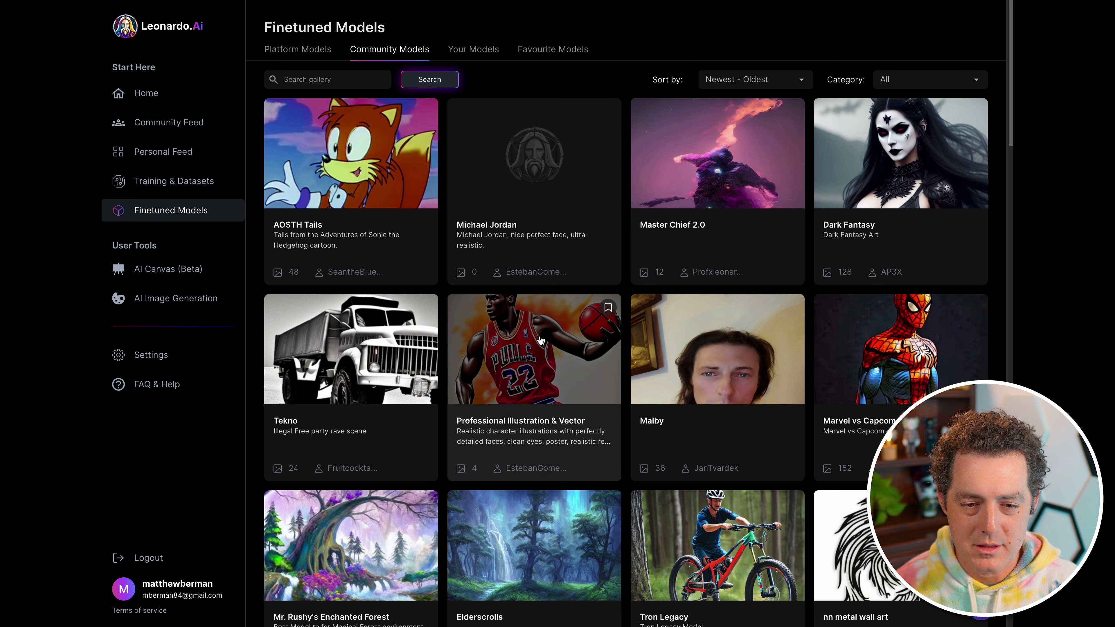
left_click(579, 350)
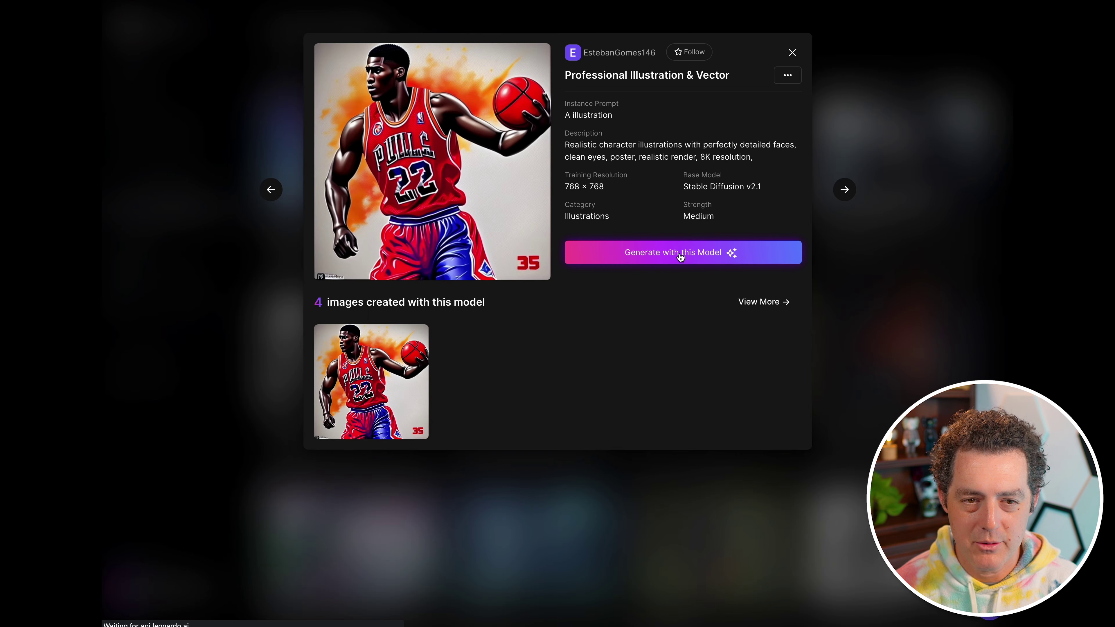
left_click(684, 252)
Generate images from the prompt "kobe bryant", and again with the instance prompt added as "a illustration, kobe bryant".
type("kobe bryant")
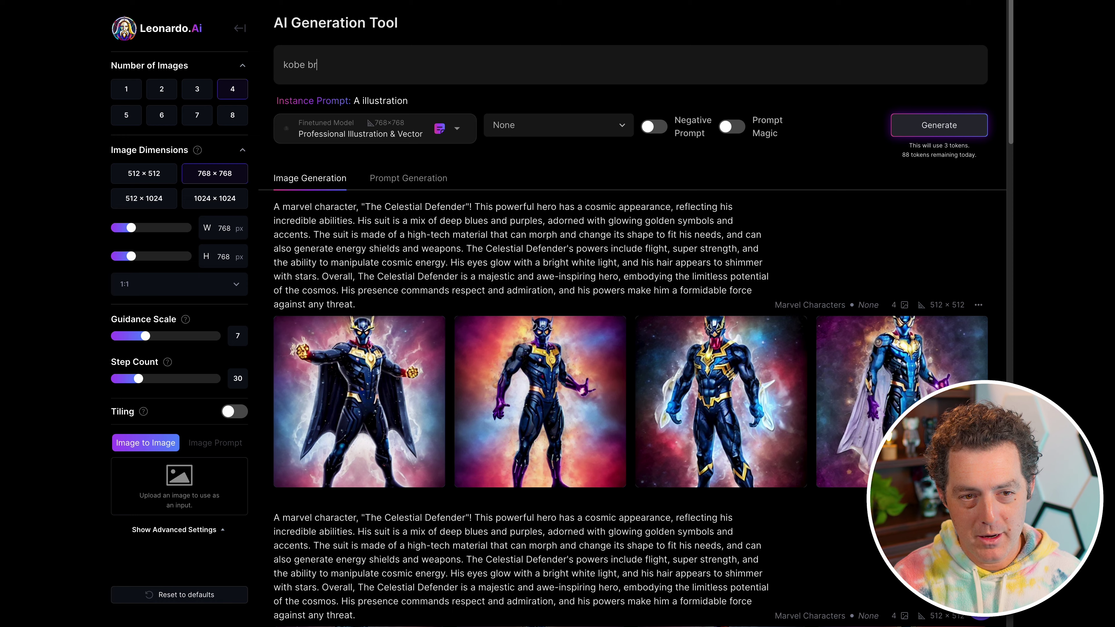
key("Return")
key("Return")
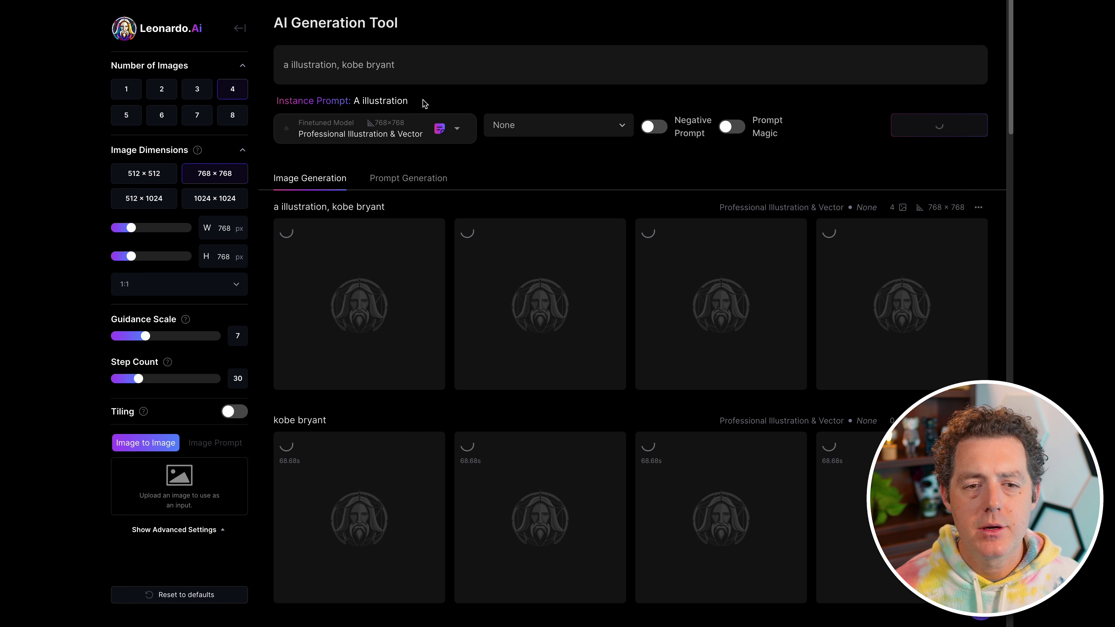
left_click_drag(276, 100, 412, 102)
scroll(542, 139, "down", 1)
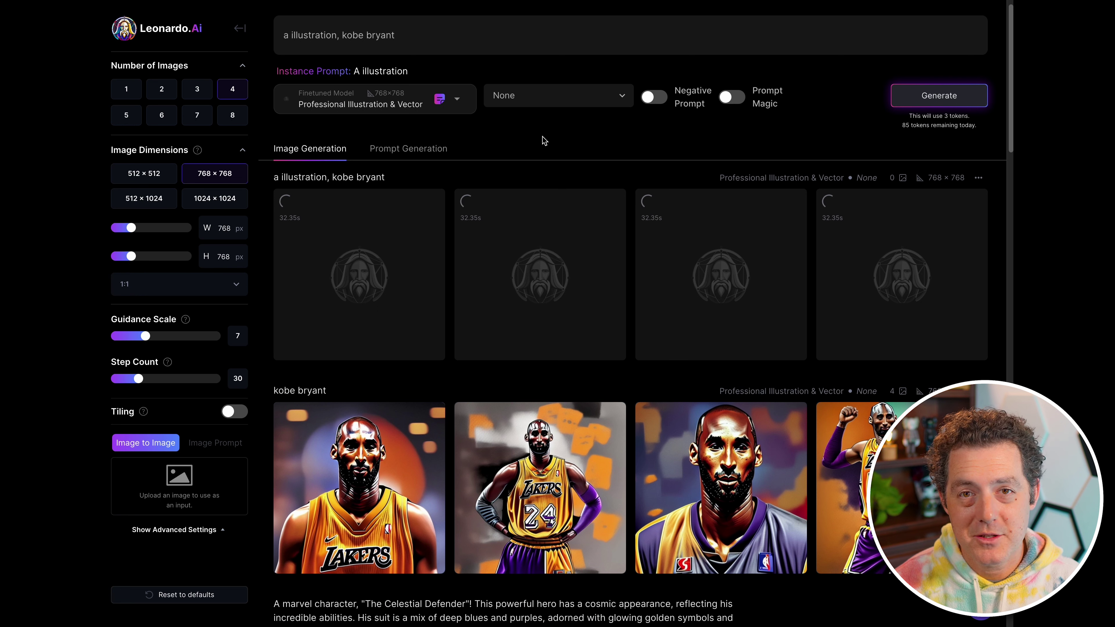